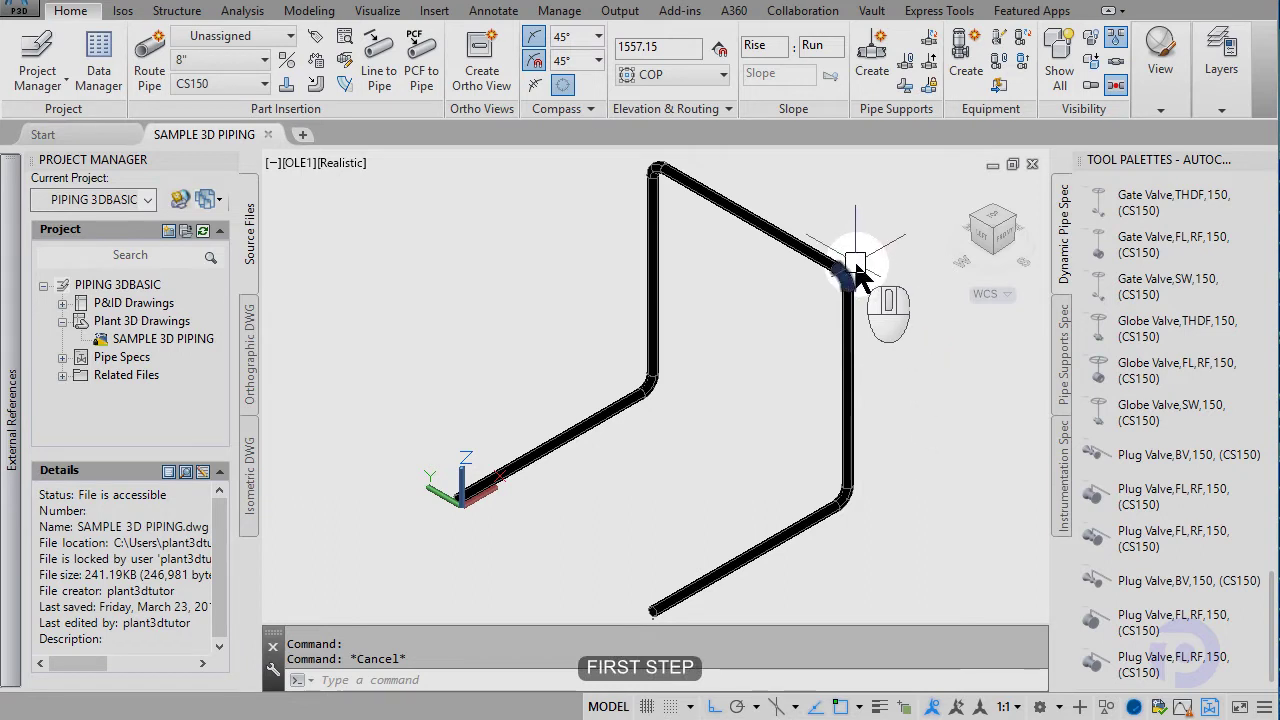
# Select the left vertical 8-inch pipe and start a new pipe from its Continue Pipe Routing grip.
pyautogui.click(649, 272)
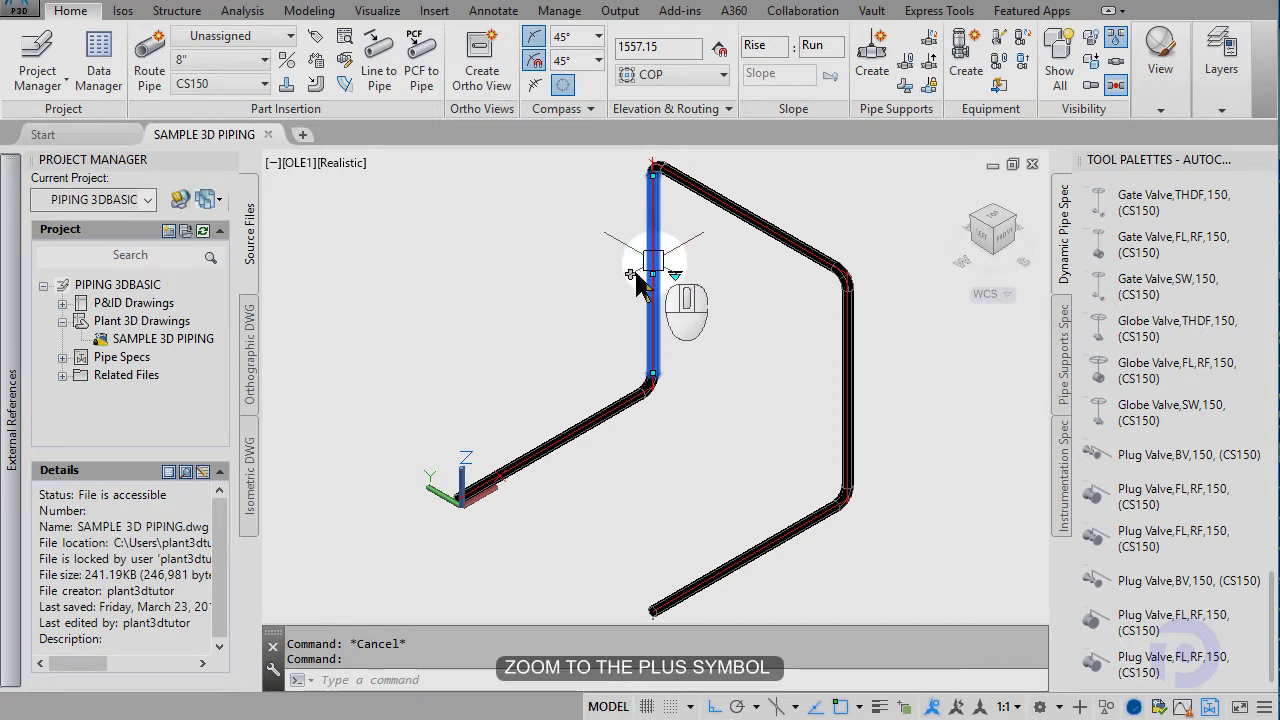
pyautogui.scroll(2, 632, 280)
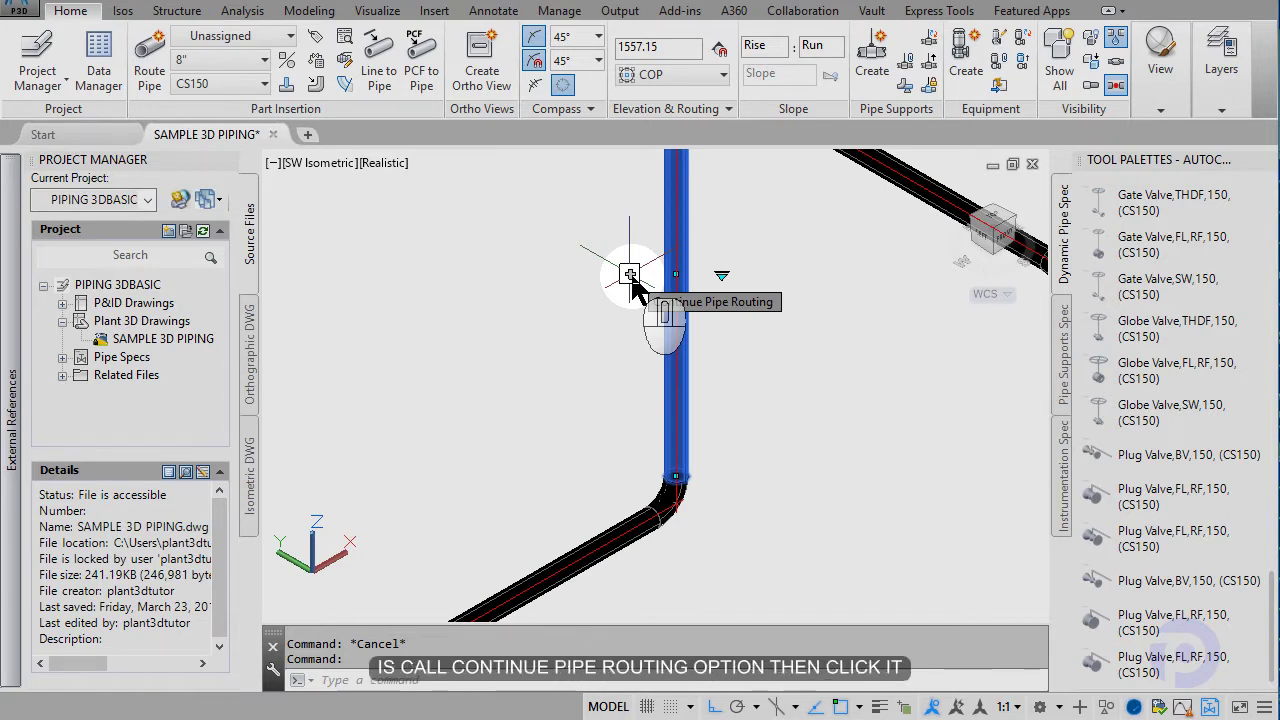
pyautogui.click(631, 277)
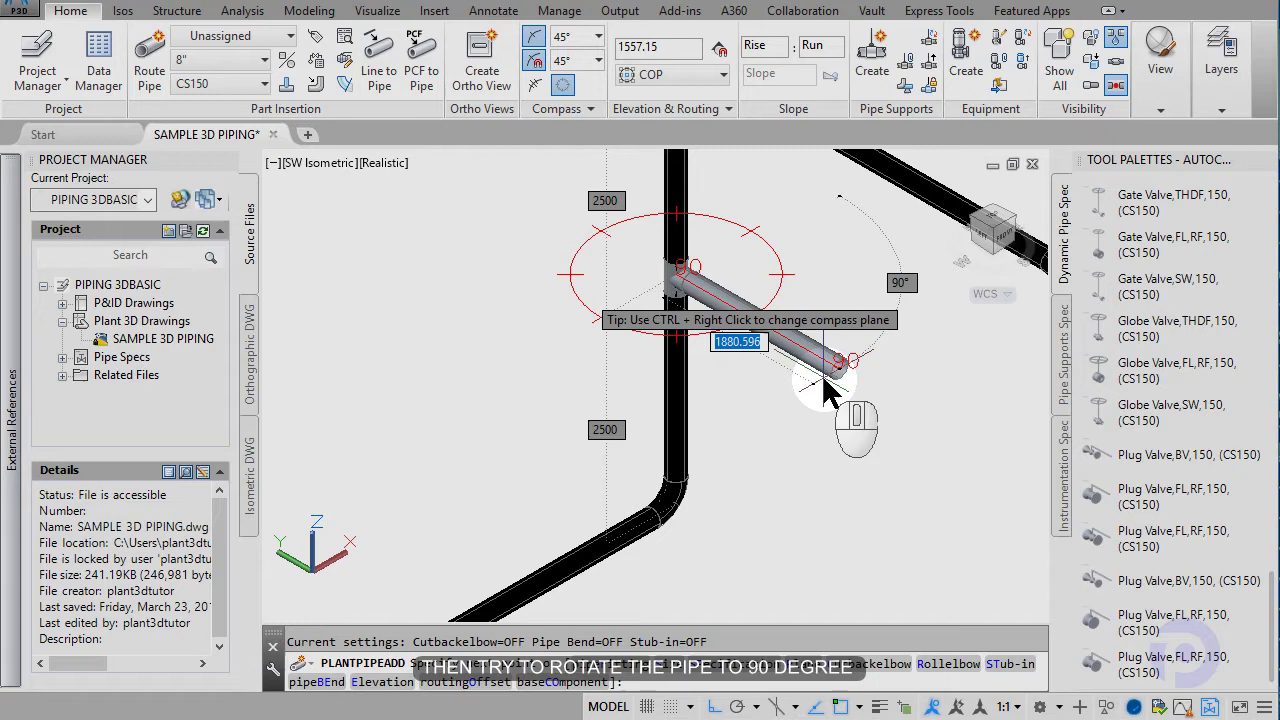
# Route the pipe at 90° and end it at the right vertical pipe's midpoint.
pyautogui.keyDown('shift'); pyautogui.moveTo(822, 374); pyautogui.dragTo(822, 372, button='middle'); pyautogui.keyUp('shift')
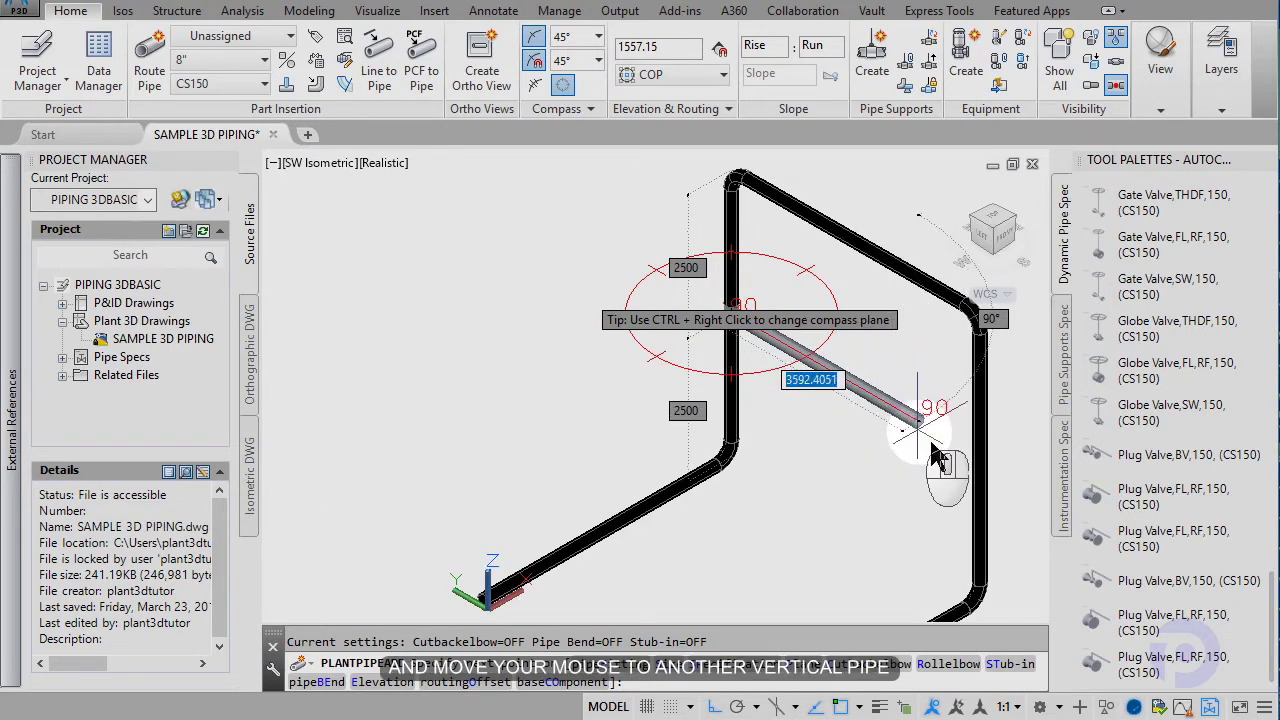
pyautogui.scroll(2, 945, 455)
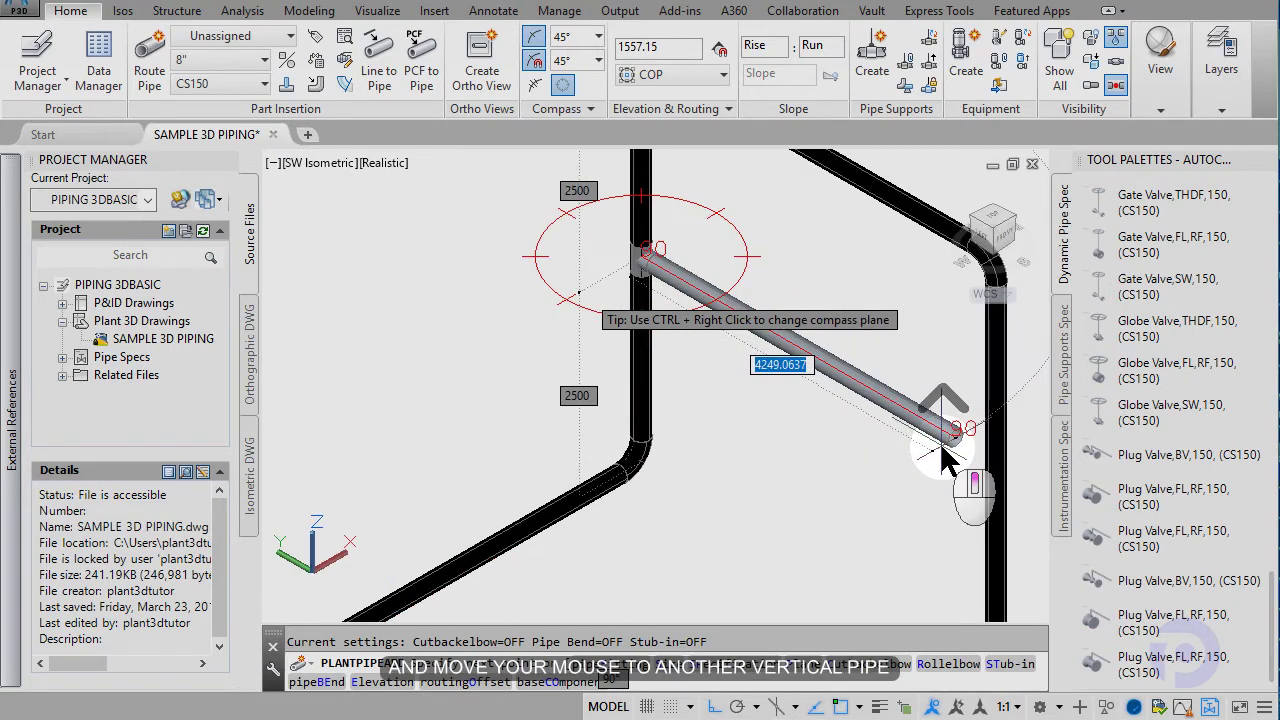
pyautogui.click(998, 476)
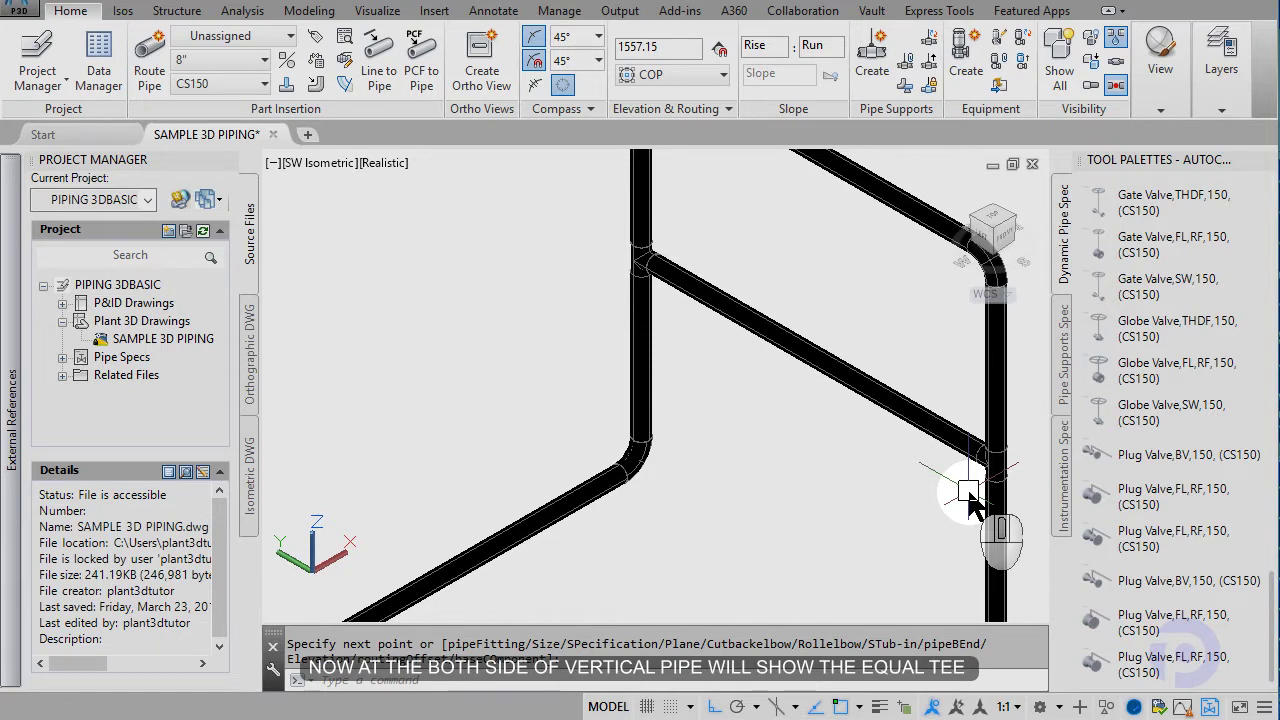
pyautogui.rightClick(995, 470)
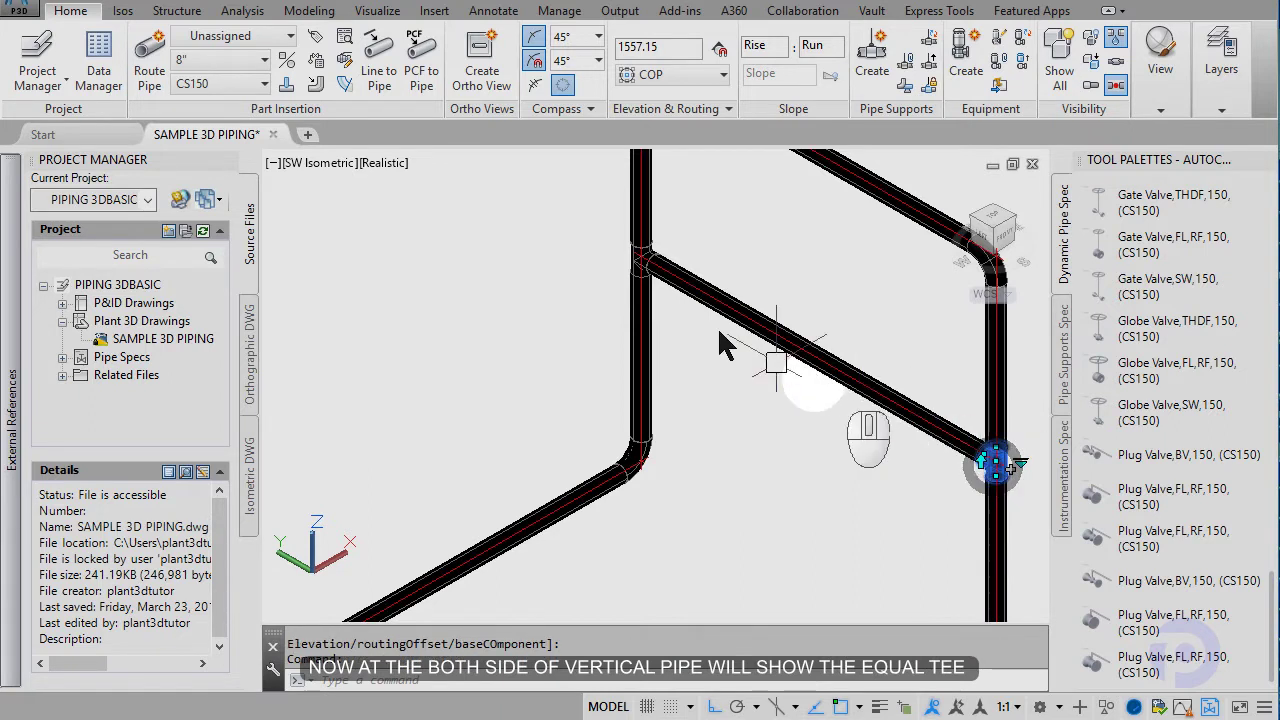
# Select the tees at the upper-left and lower-right junctions to check them.
pyautogui.click(632, 264)
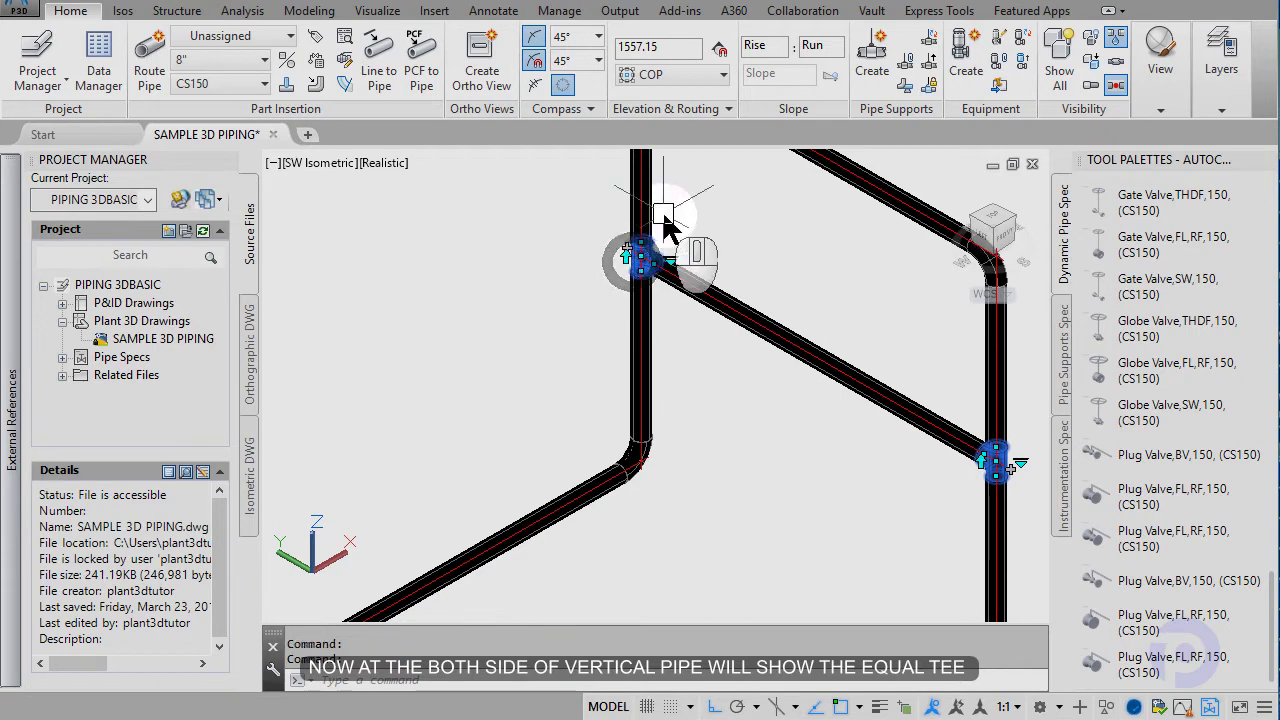
pyautogui.scroll(5, 645, 258)
pyautogui.scroll(-5, 651, 248)
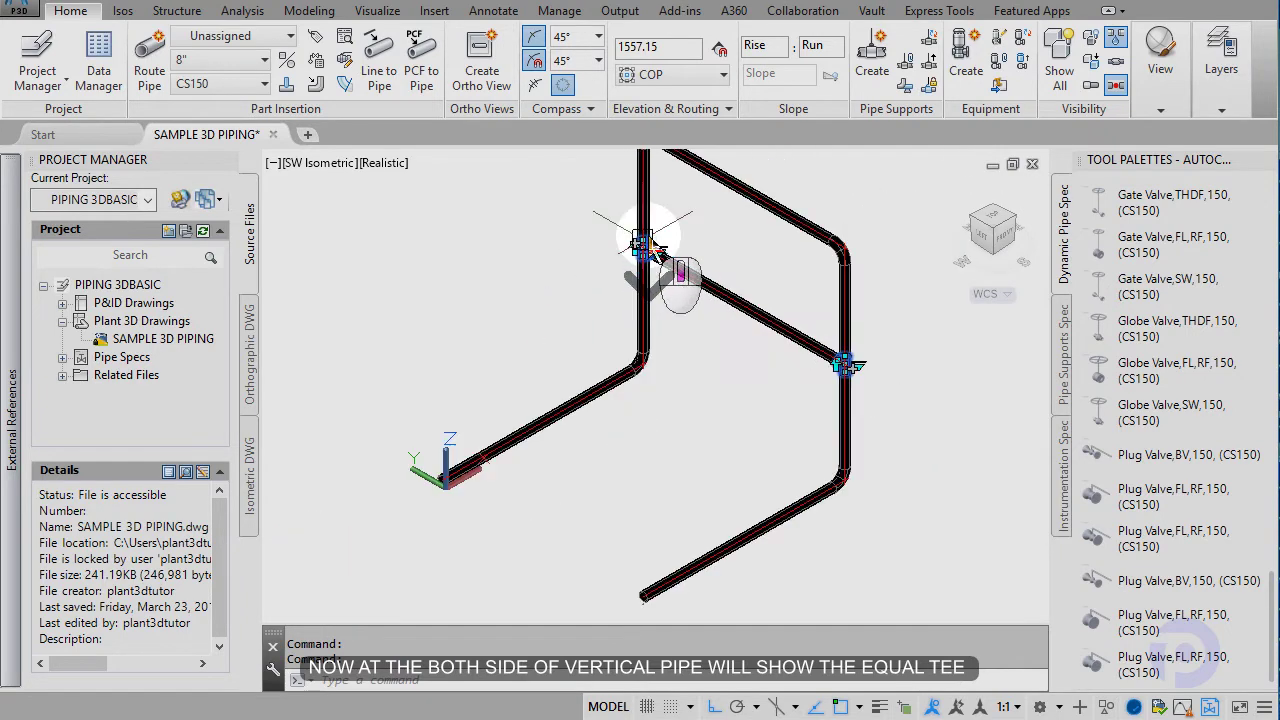
pyautogui.click(857, 337)
pyautogui.scroll(5, 857, 337)
pyautogui.scroll(-5, 853, 337)
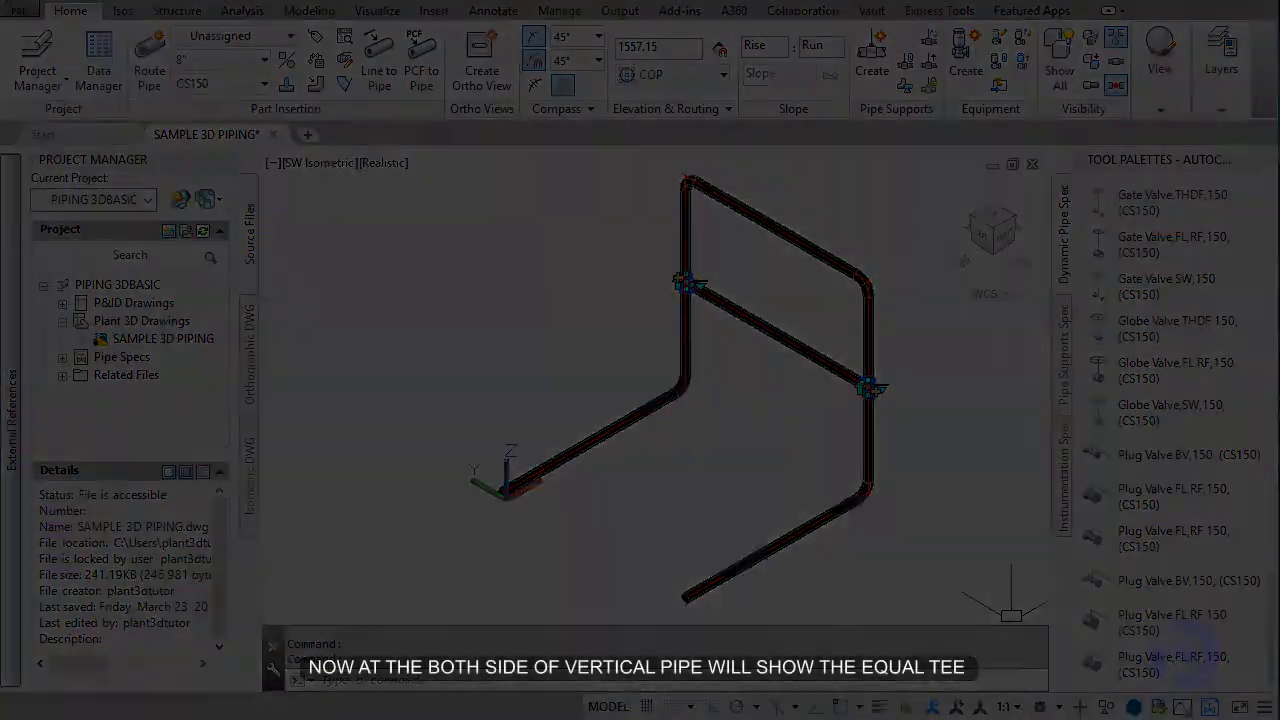
# Select the horizontal branch pipe and open its Properties palette from the right-click menu.
pyautogui.press('Escape')
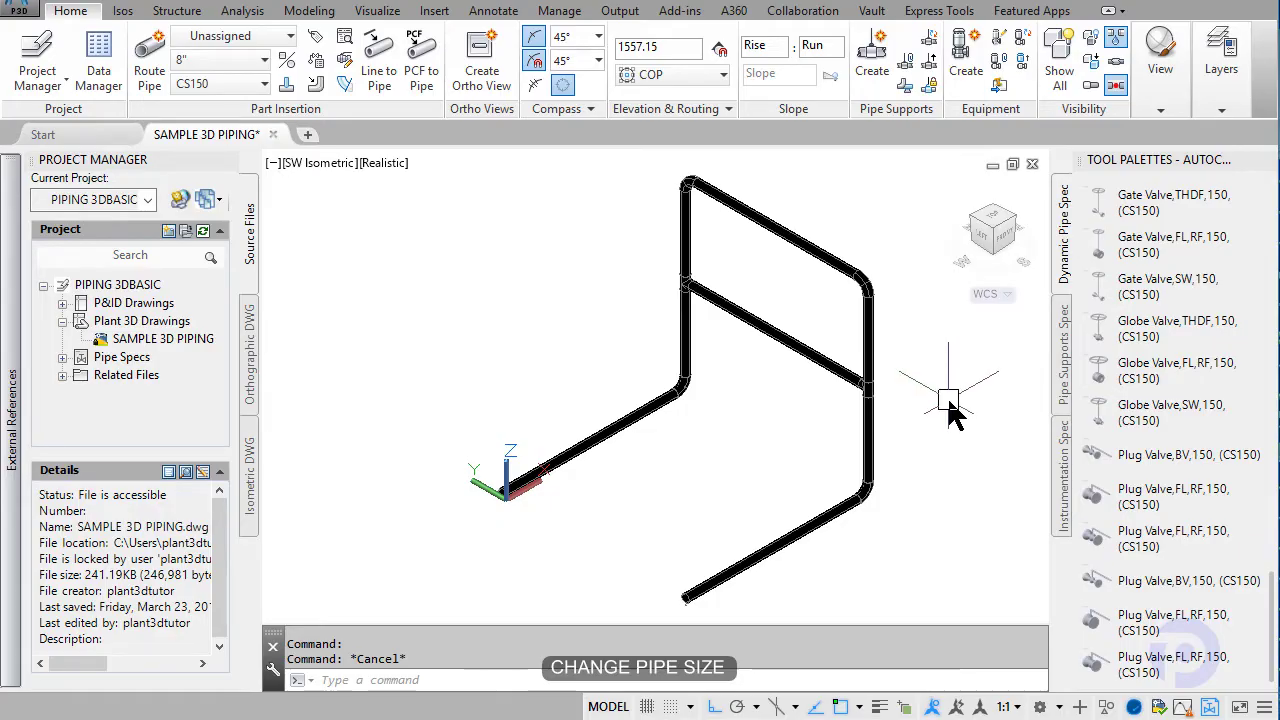
pyautogui.click(776, 338)
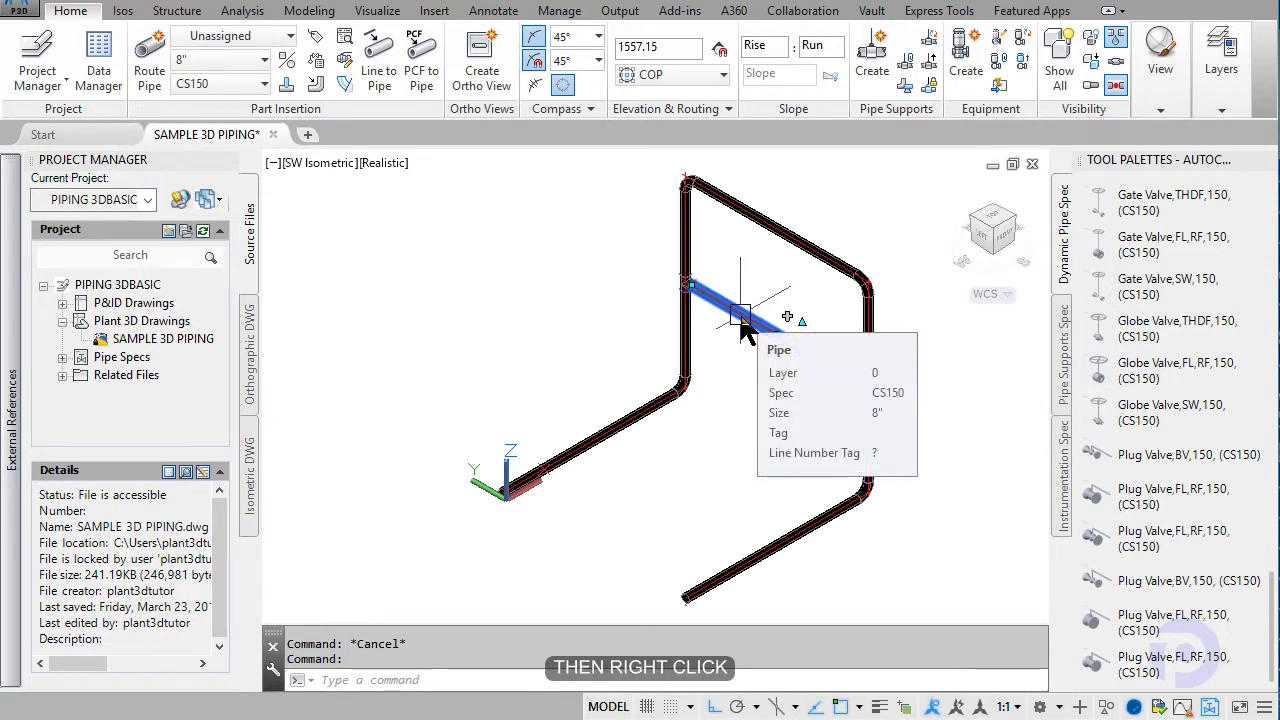
pyautogui.rightClick(743, 333)
pyautogui.moveTo(760, 324)
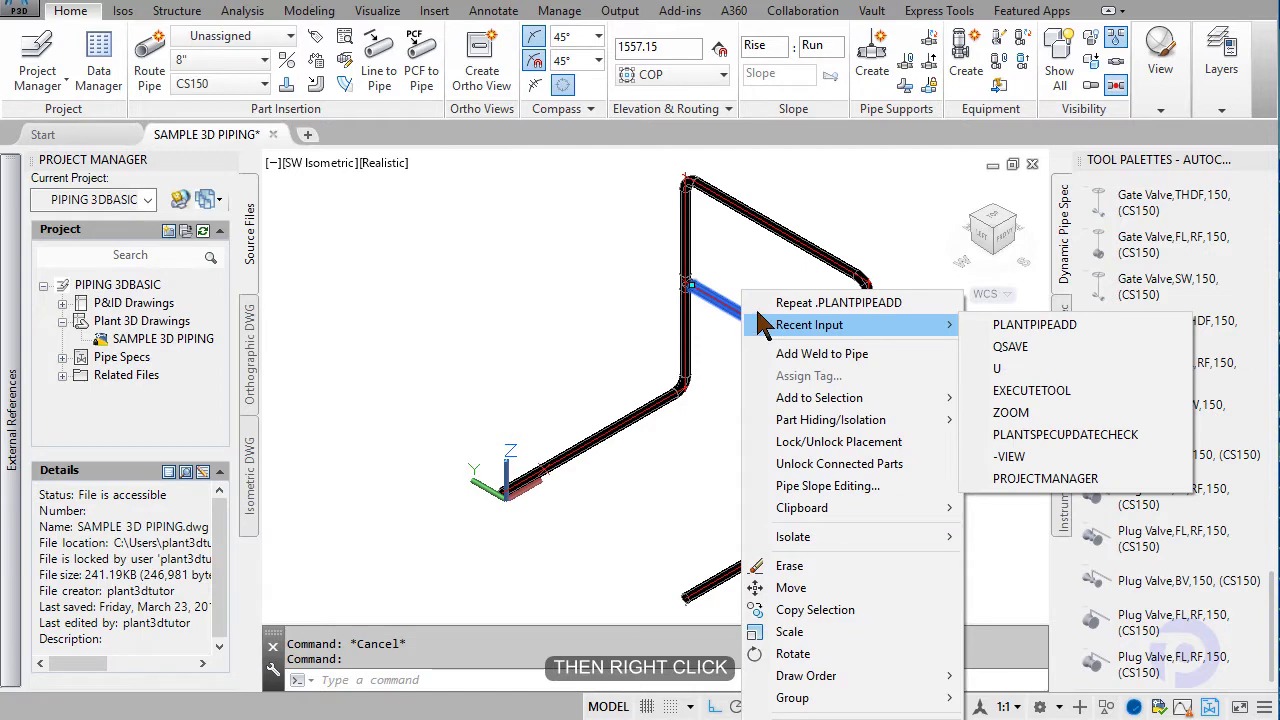
pyautogui.click(737, 305)
pyautogui.moveTo(750, 335); pyautogui.dragTo(735, 570, button='middle')
pyautogui.rightClick(735, 568)
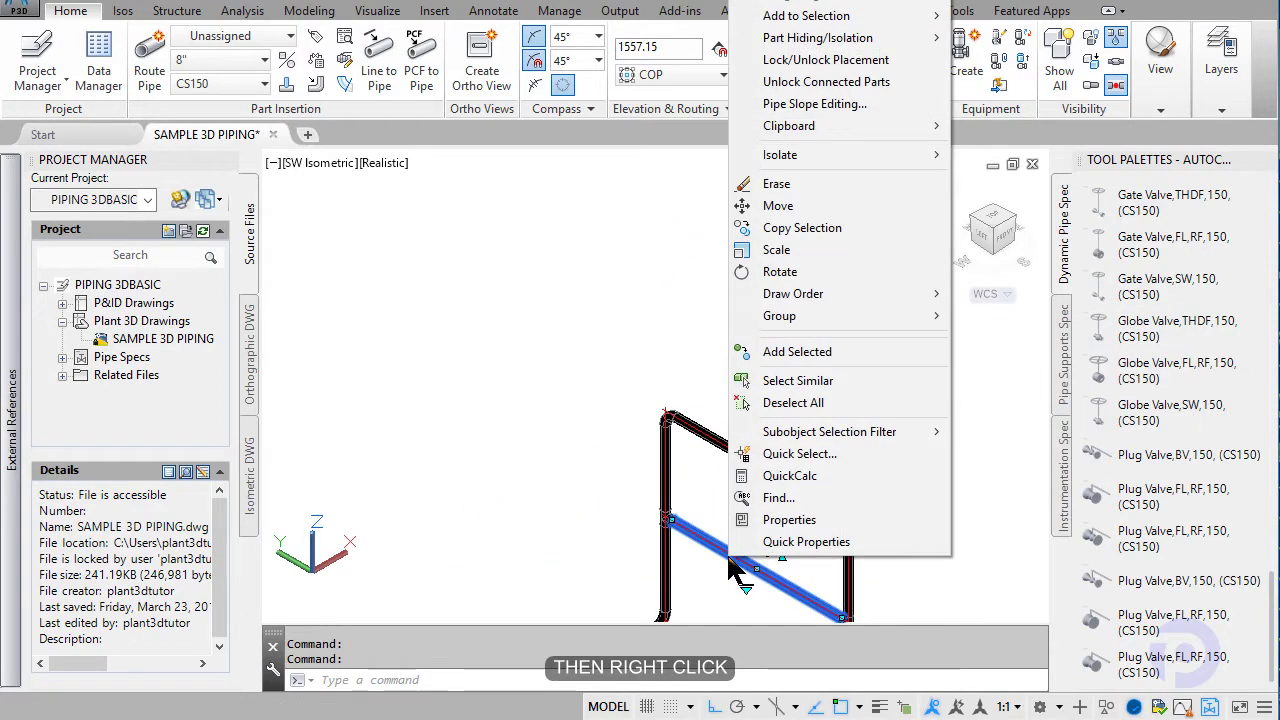
pyautogui.click(789, 520)
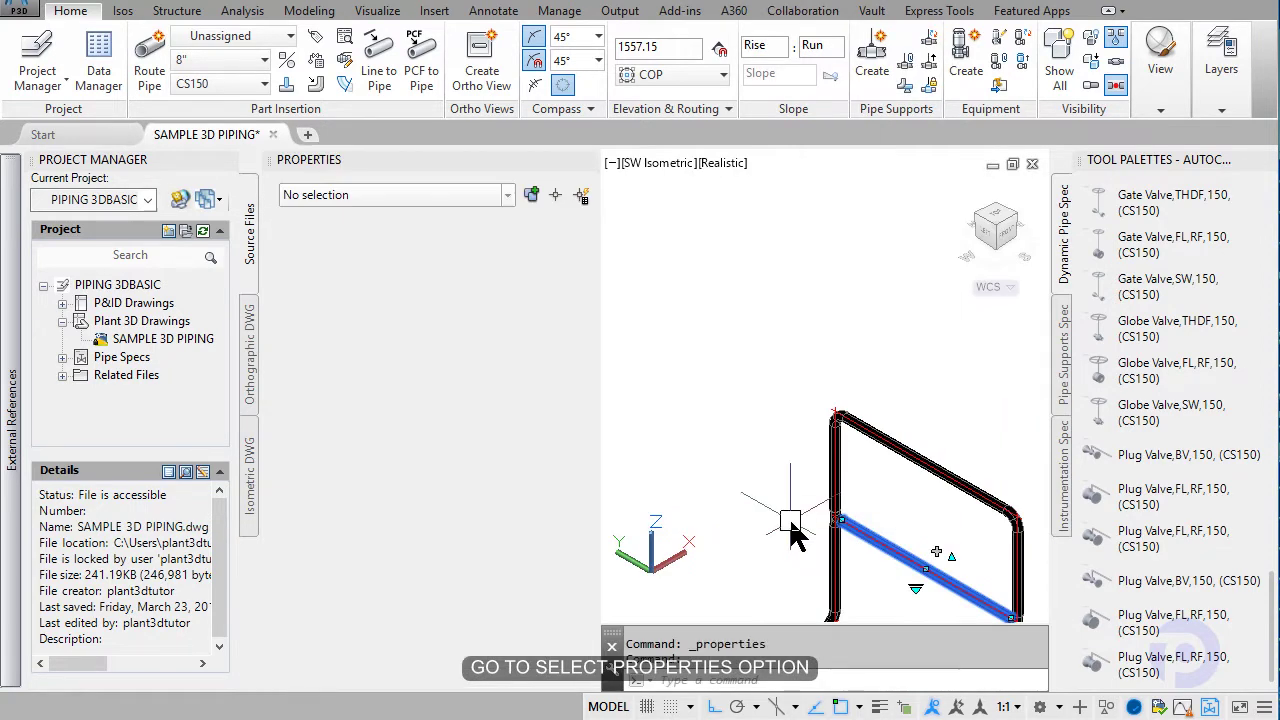
# Change the horizontal branch pipe's Plant 3D Size from 8" to 6".
pyautogui.click(771, 448)
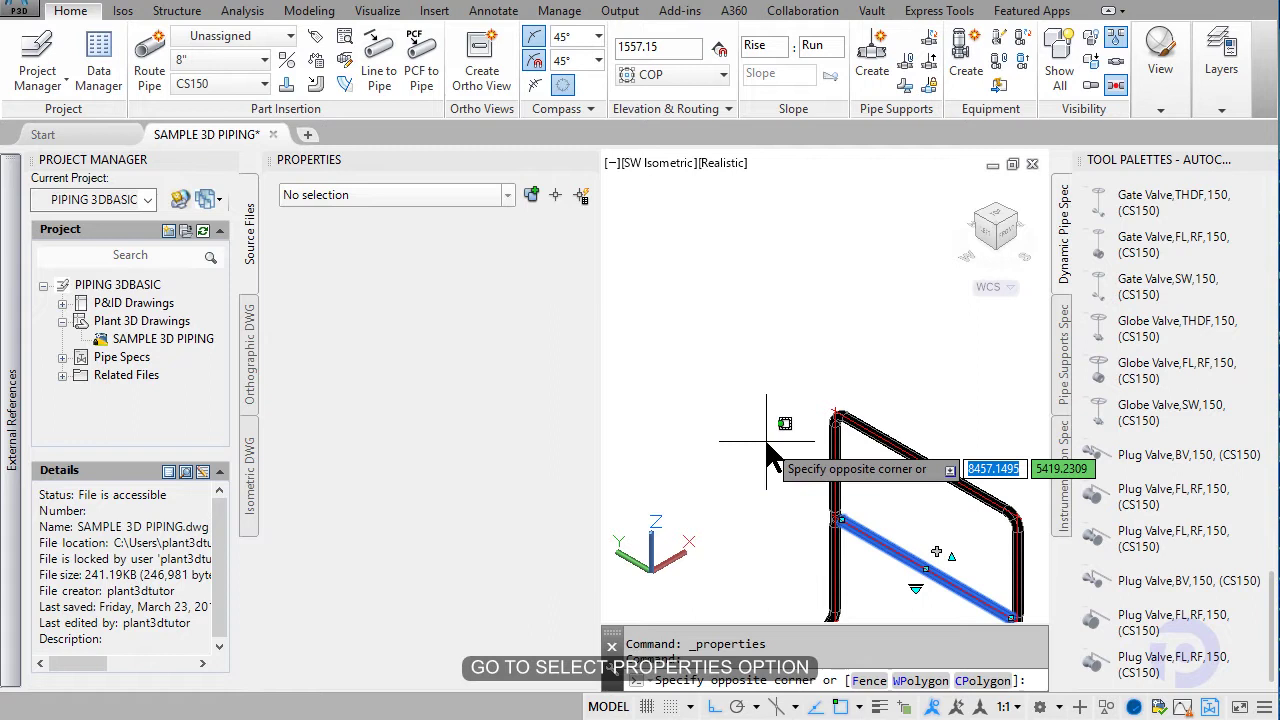
pyautogui.press('Escape')
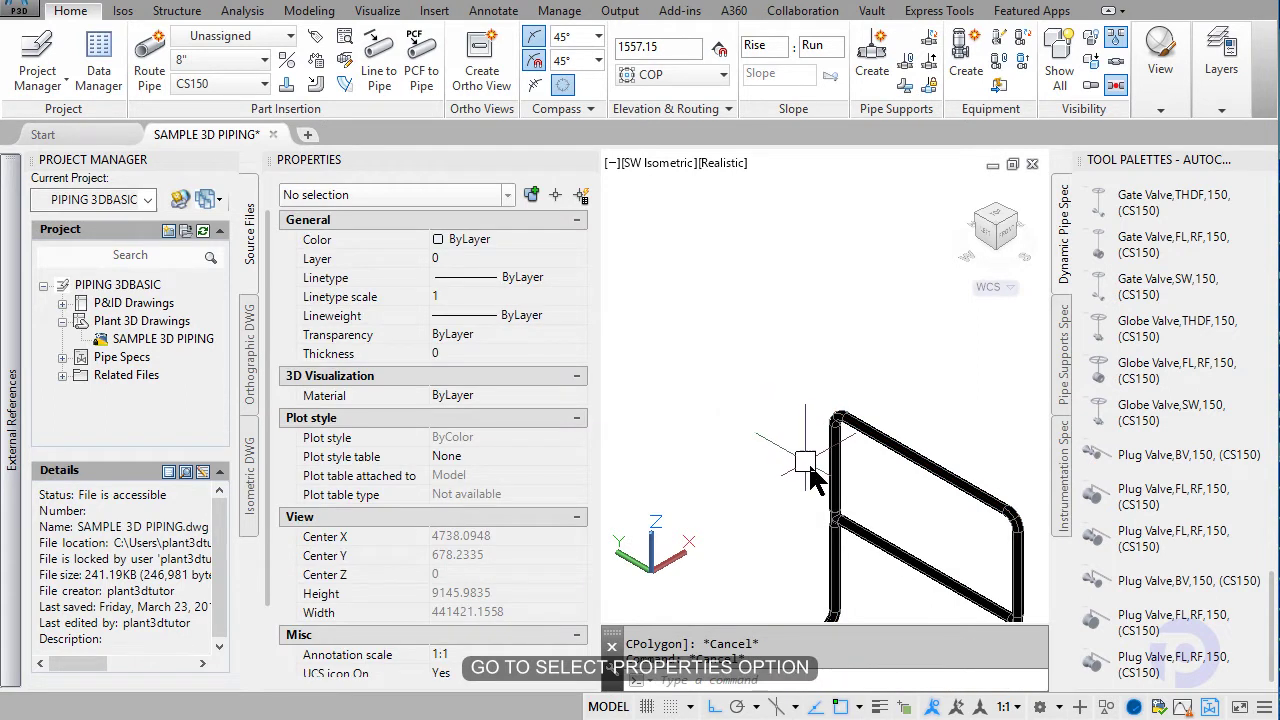
pyautogui.click(909, 556)
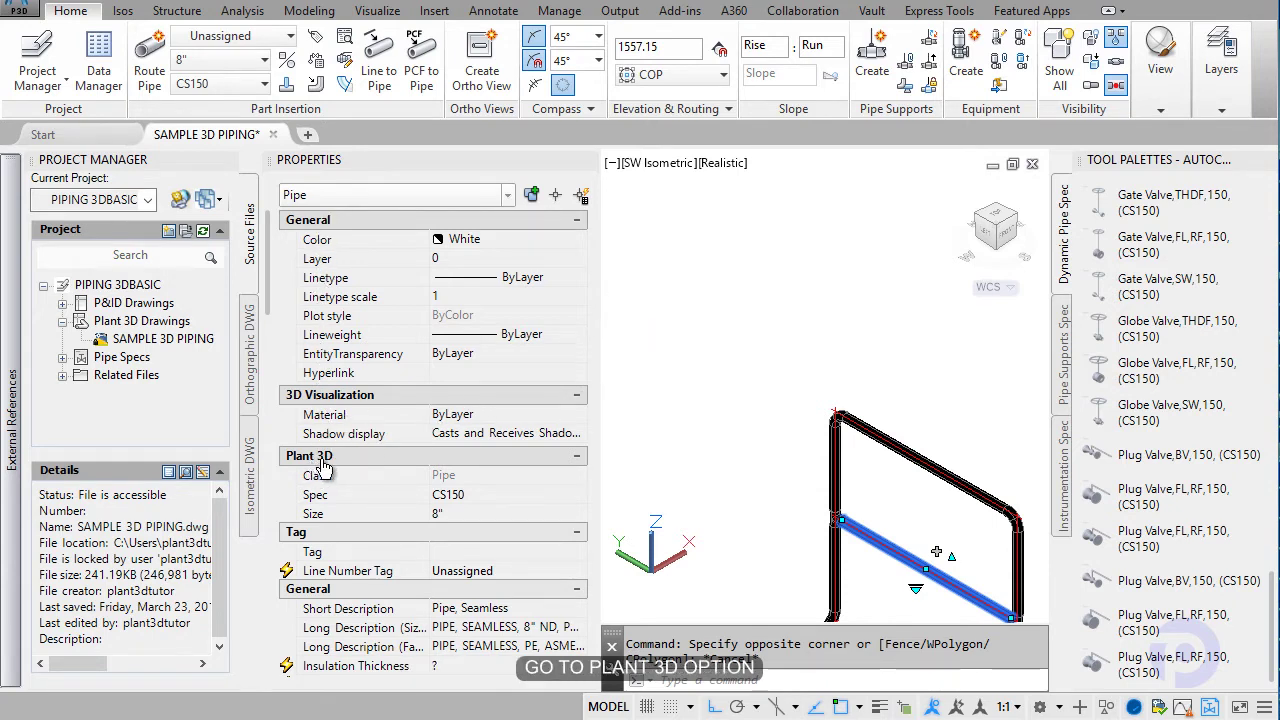
pyautogui.click(313, 516)
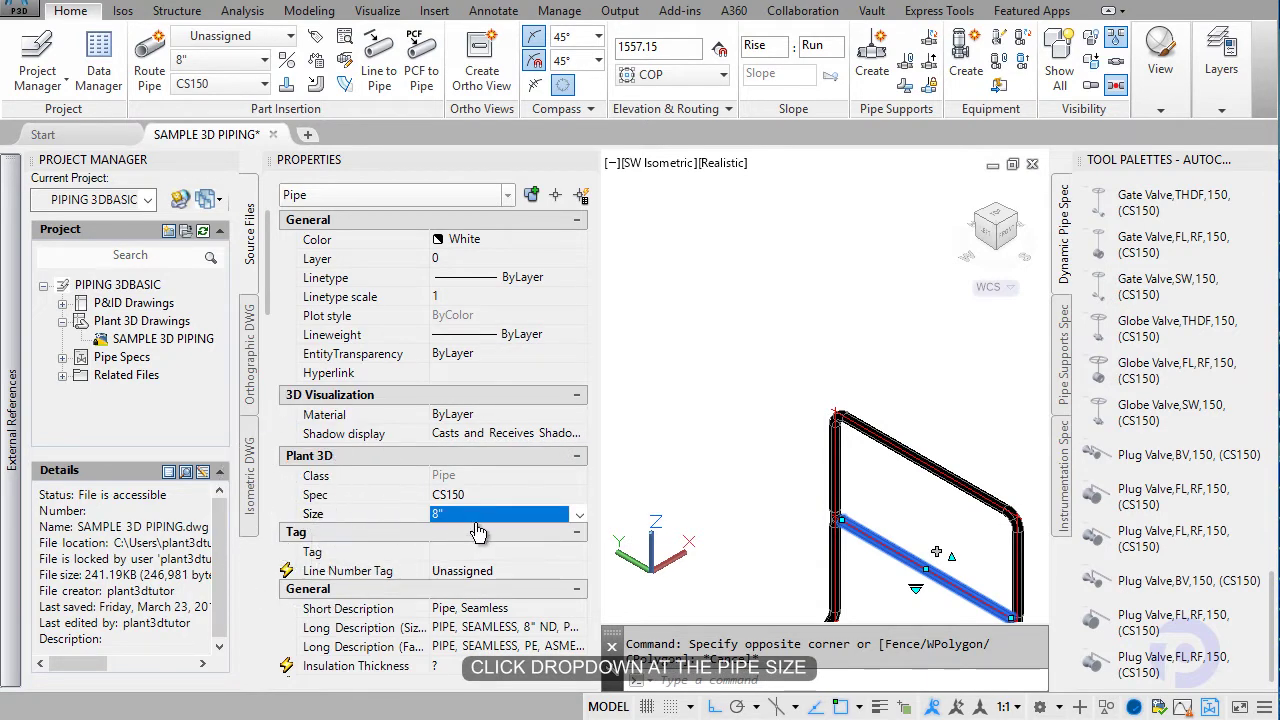
pyautogui.click(577, 514)
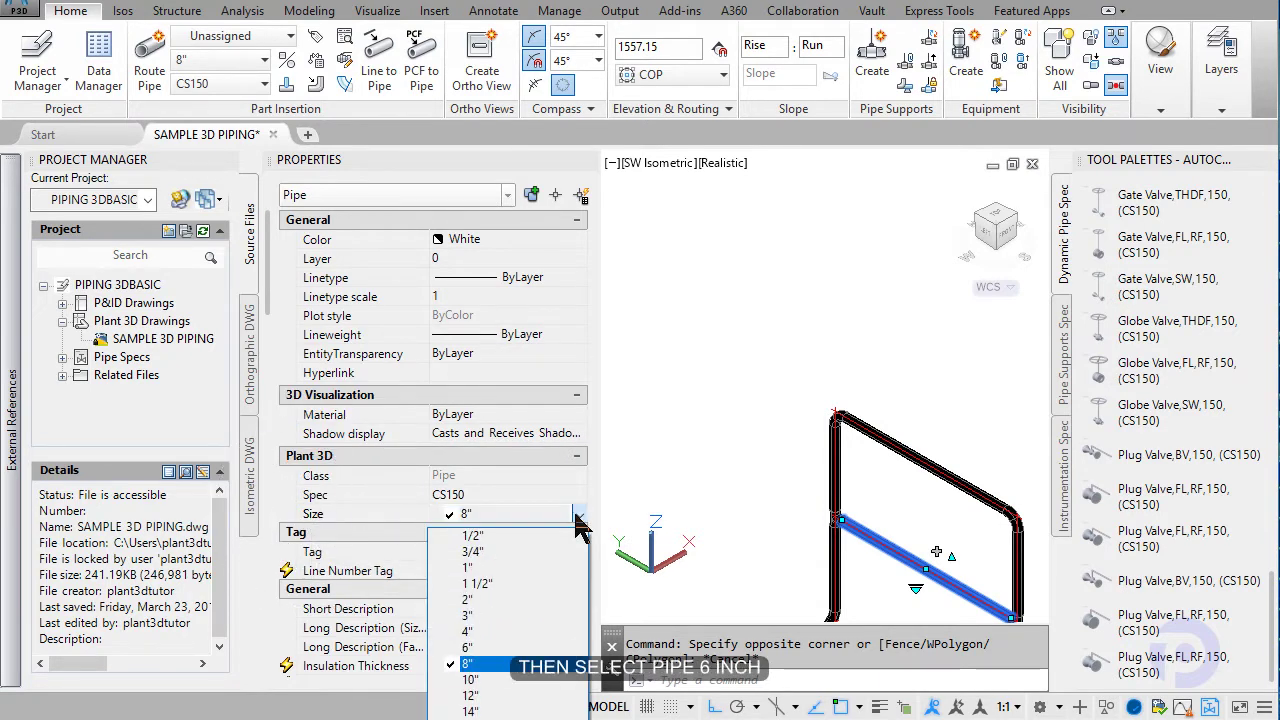
pyautogui.click(521, 648)
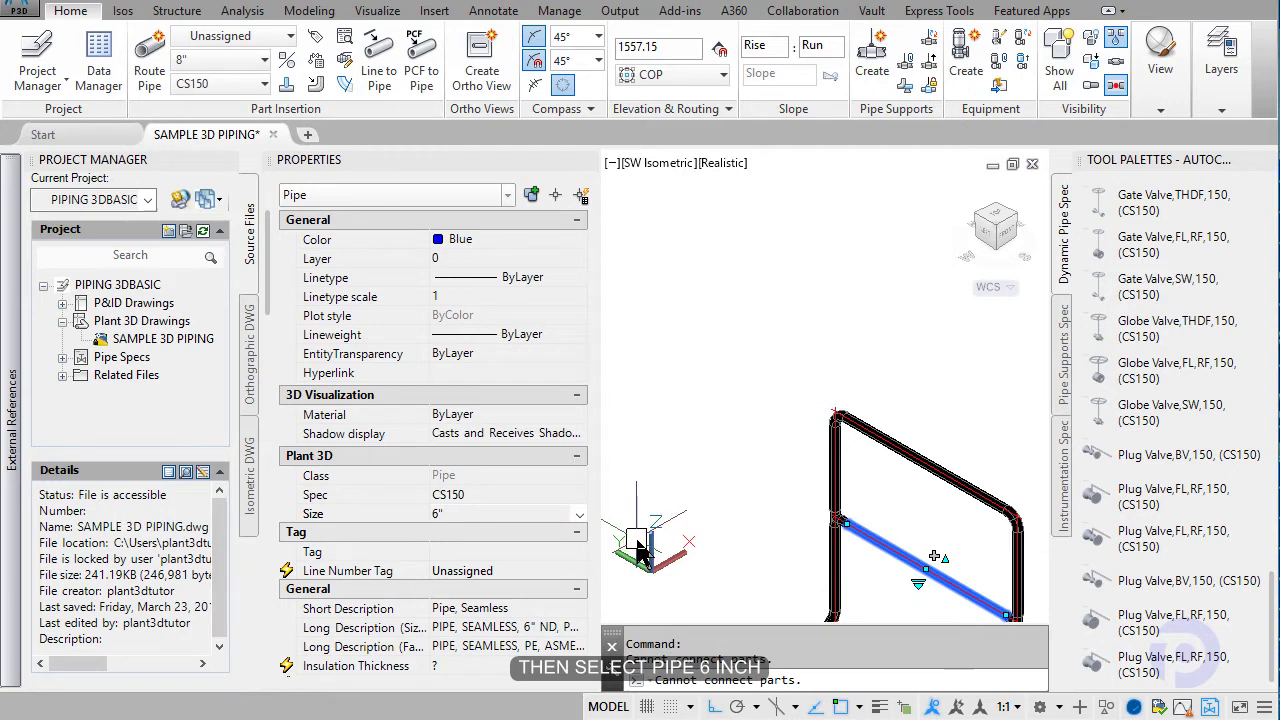
pyautogui.press('Escape')
pyautogui.scroll(5, 876, 548)
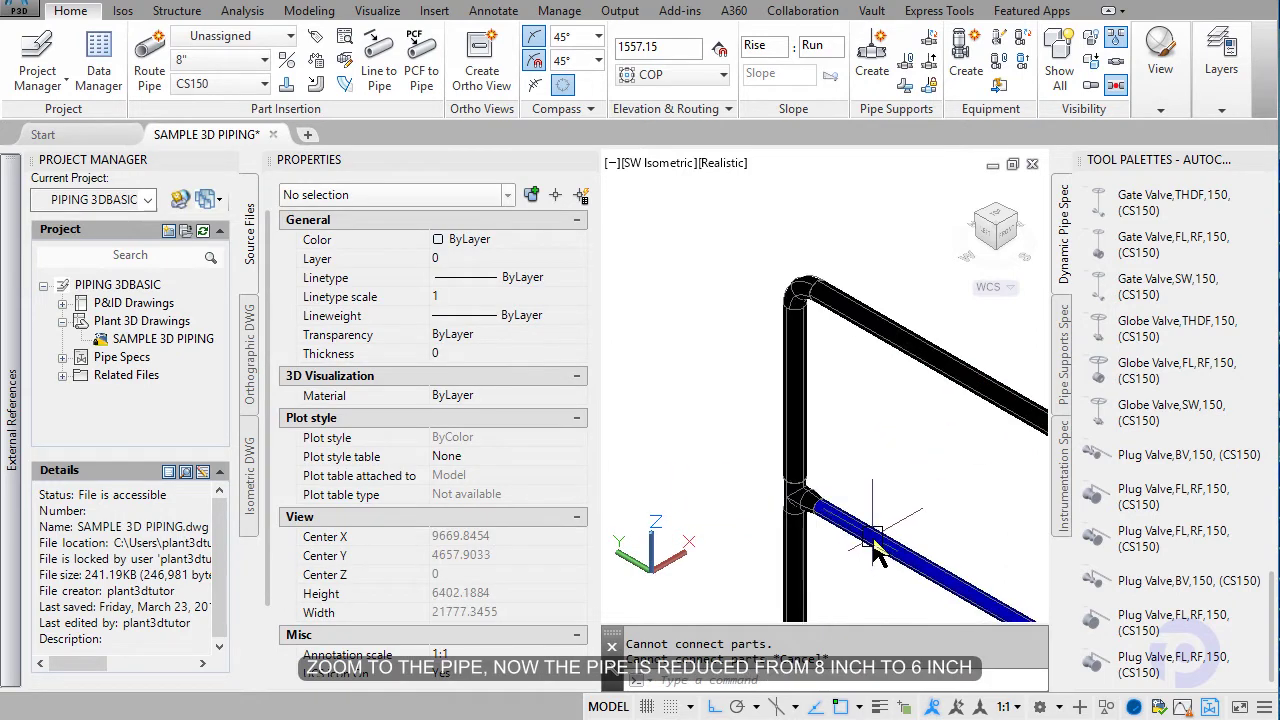
pyautogui.moveTo(876, 548); pyautogui.dragTo(828, 340, button='middle')
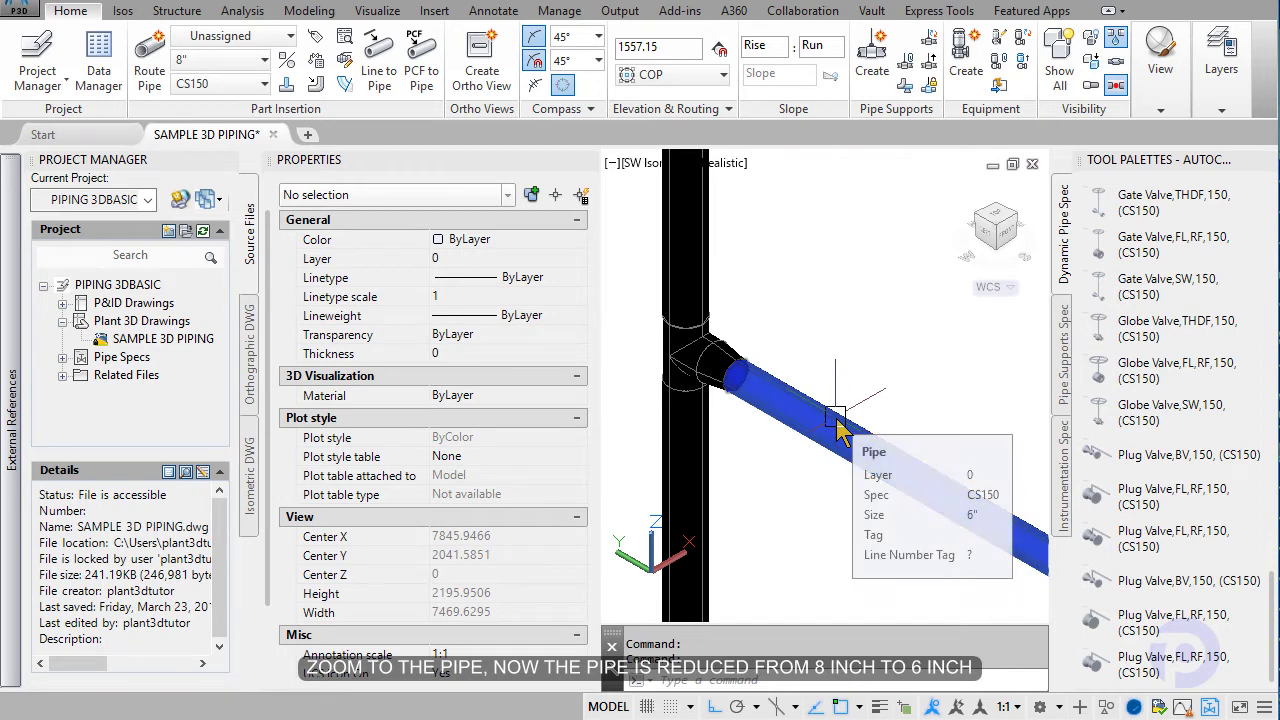
pyautogui.scroll(3, 680, 340)
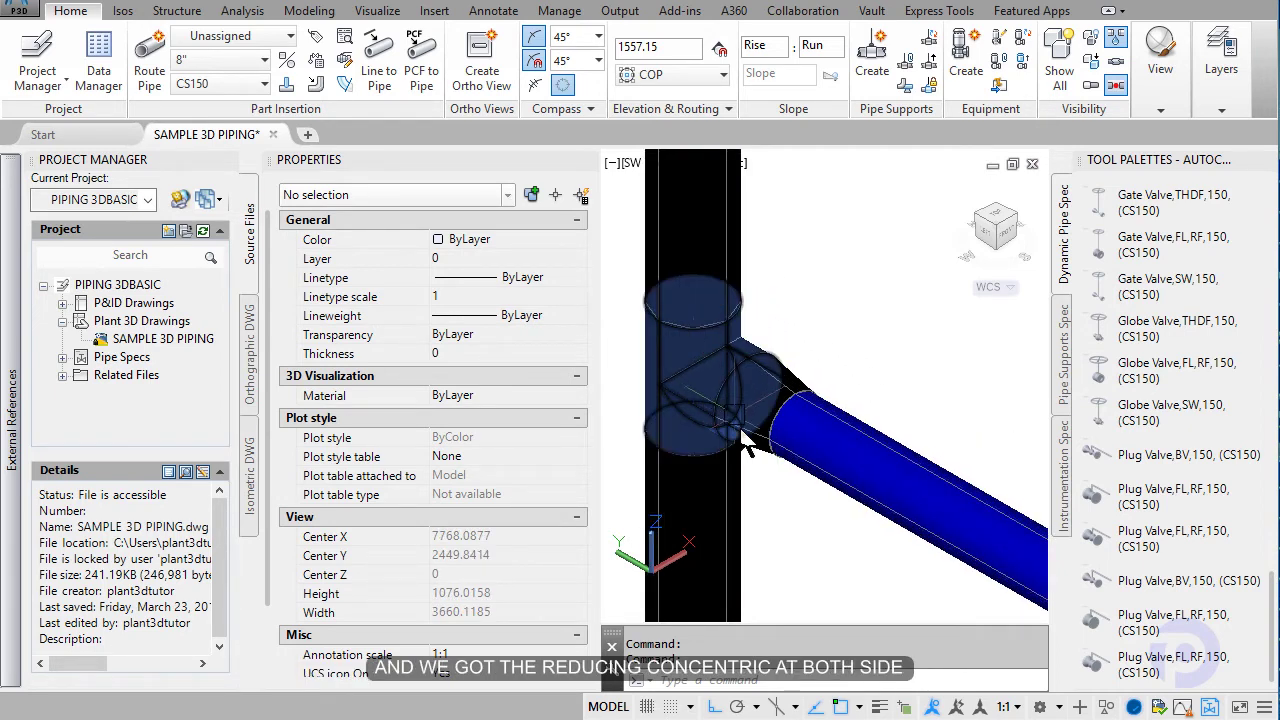
pyautogui.moveTo(746, 456)
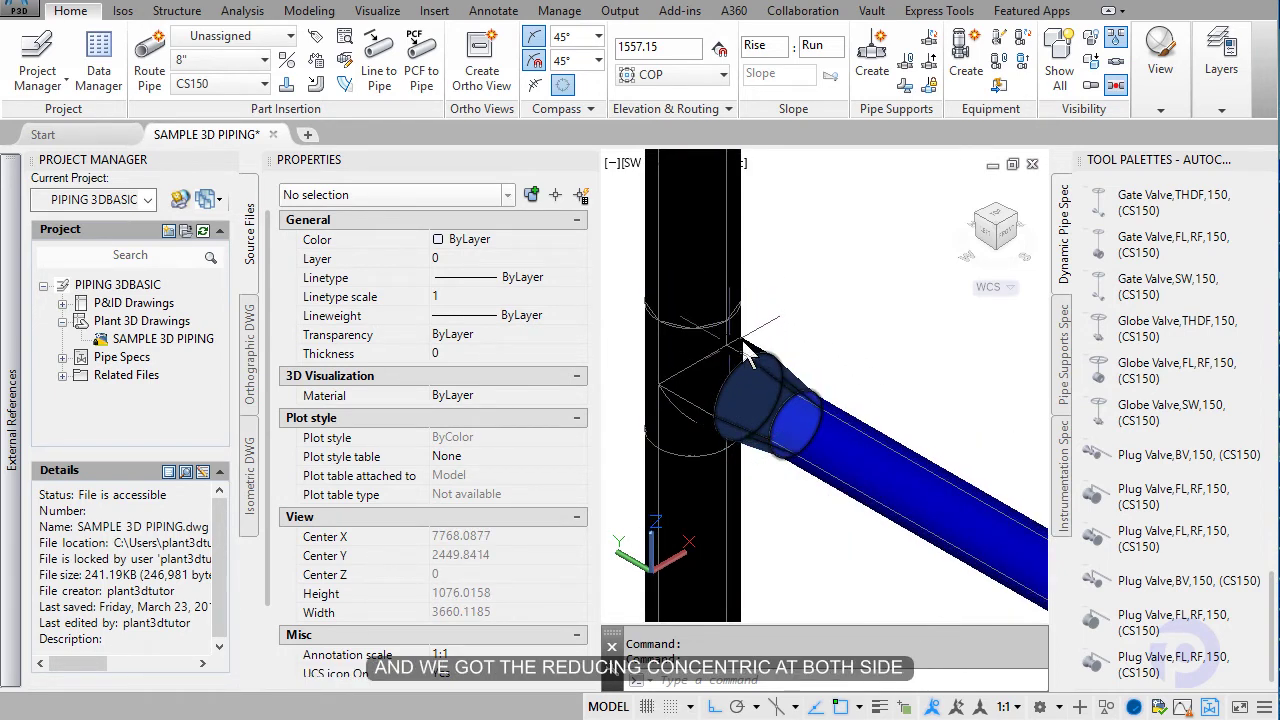
pyautogui.scroll(-8, 760, 352)
pyautogui.scroll(6, 1028, 500)
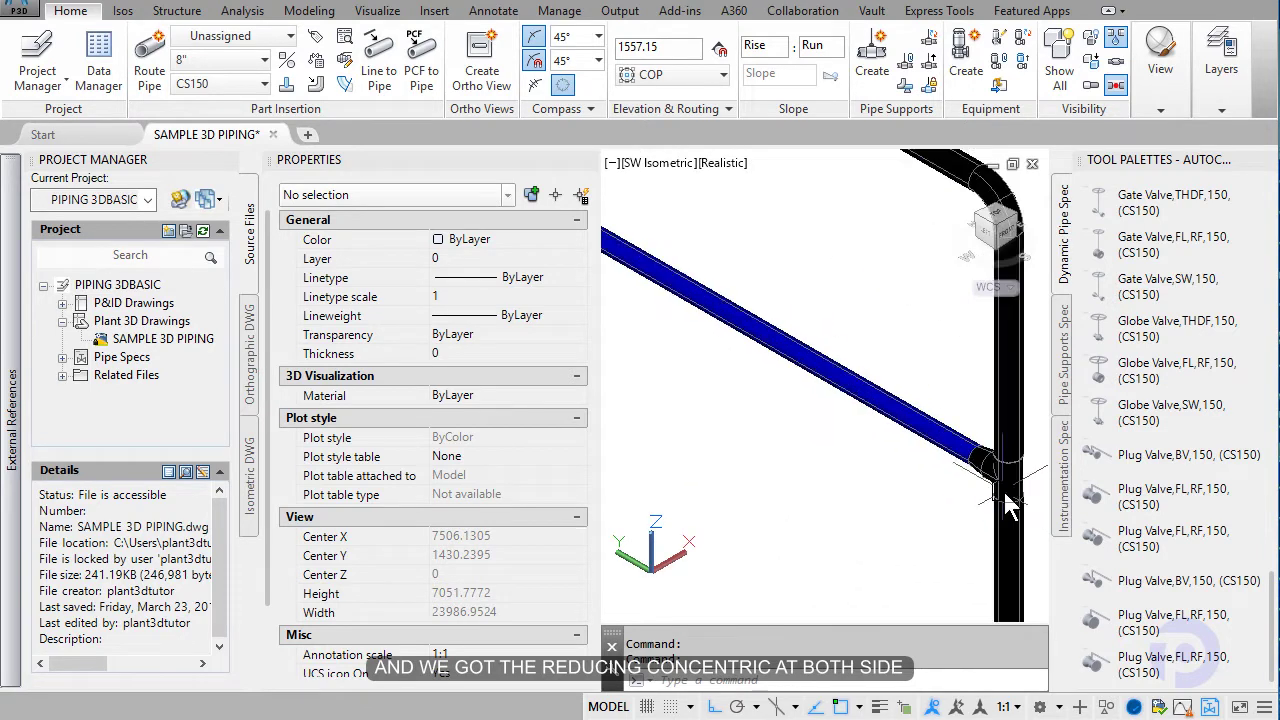
pyautogui.scroll(-8, 963, 425)
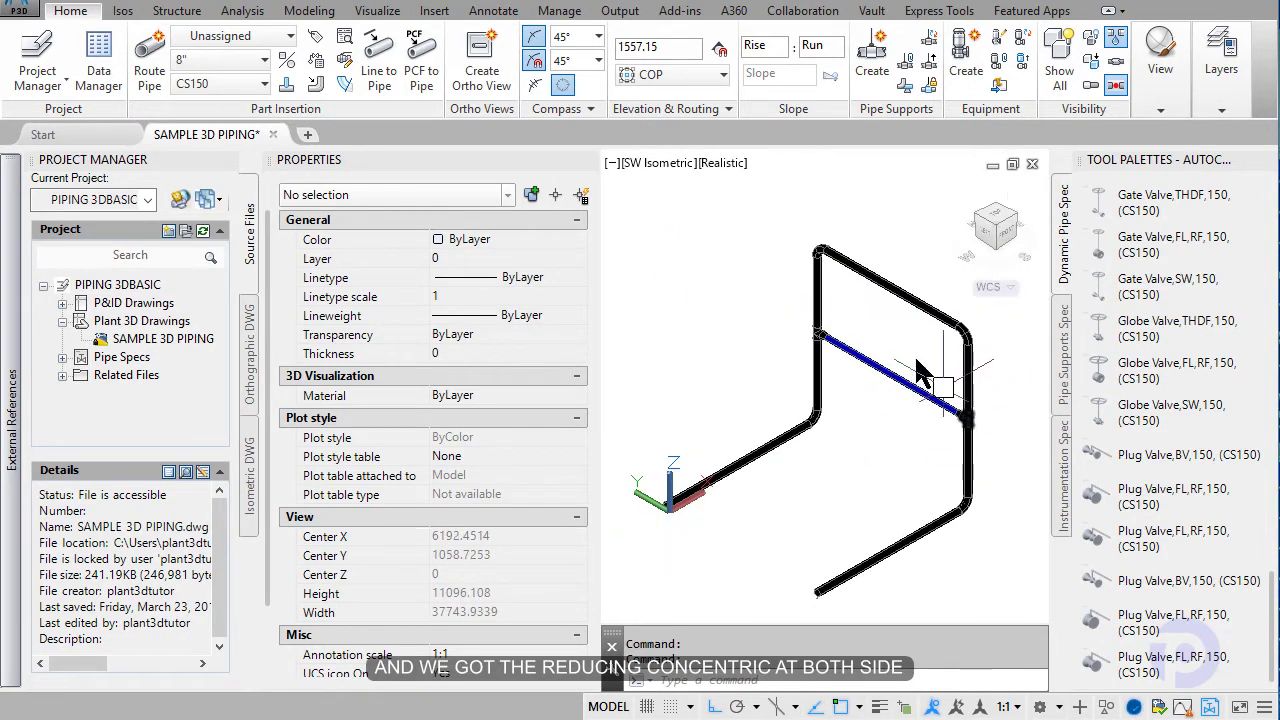
pyautogui.scroll(3, 894, 349)
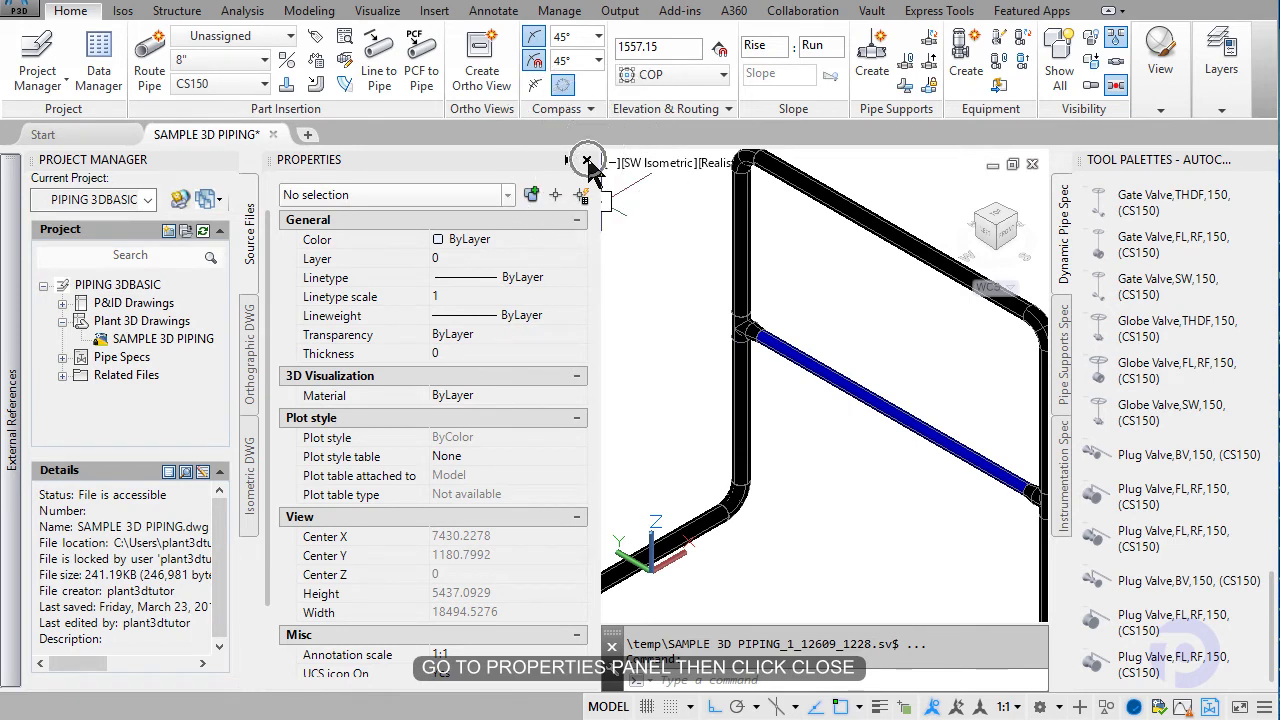
# Close the Properties palette, clear the selection, and zoom in to select the left equal tee.
pyautogui.click(587, 161)
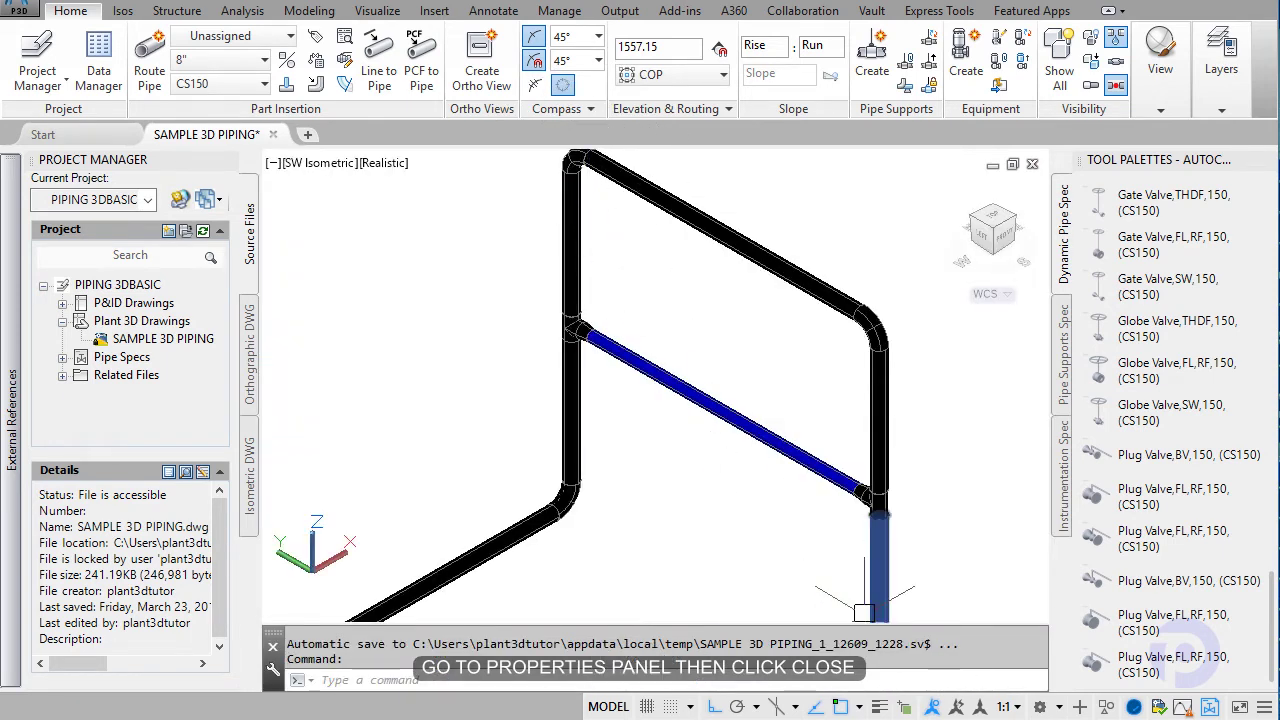
pyautogui.press('Escape')
pyautogui.click(692, 302)
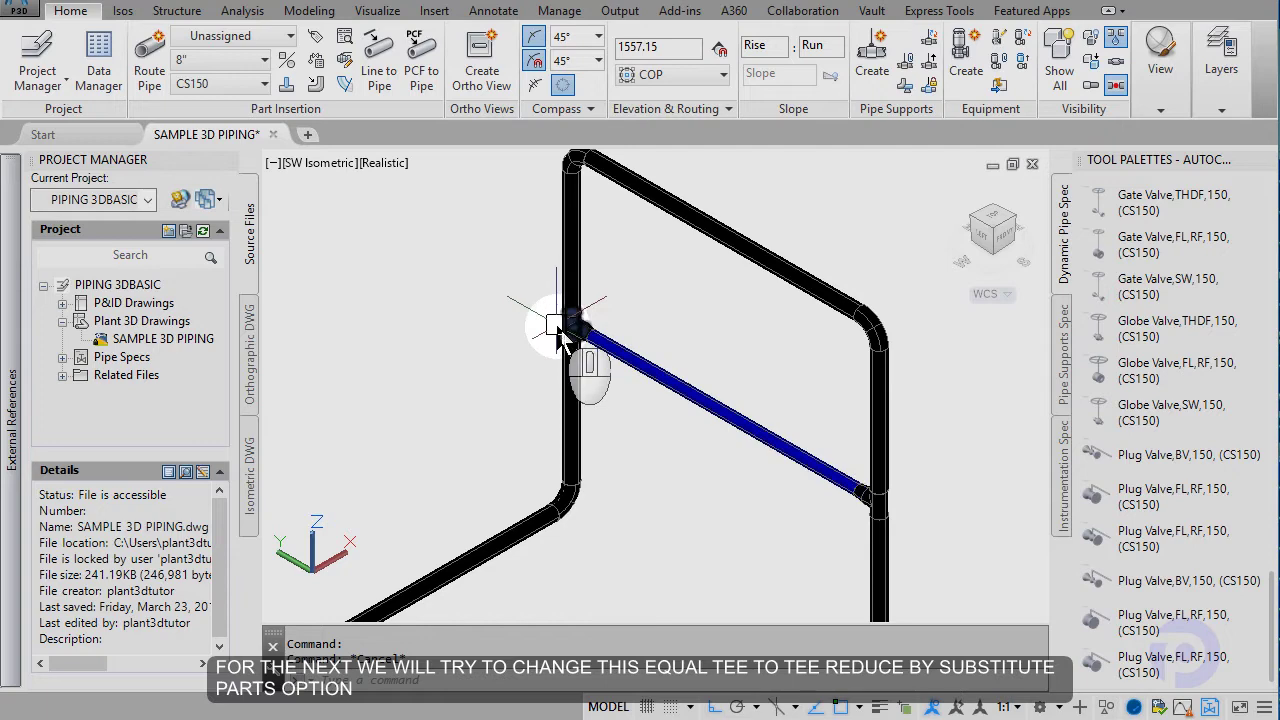
pyautogui.scroll(5, 566, 332)
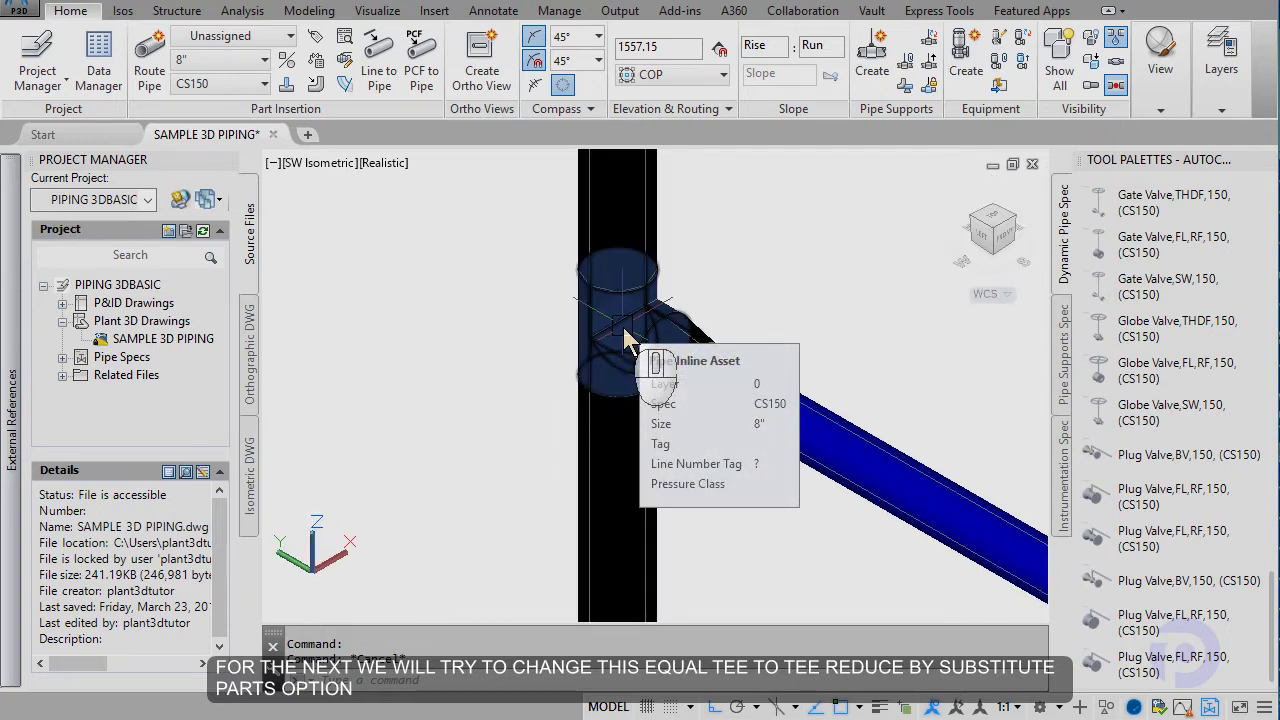
pyautogui.scroll(4, 624, 330)
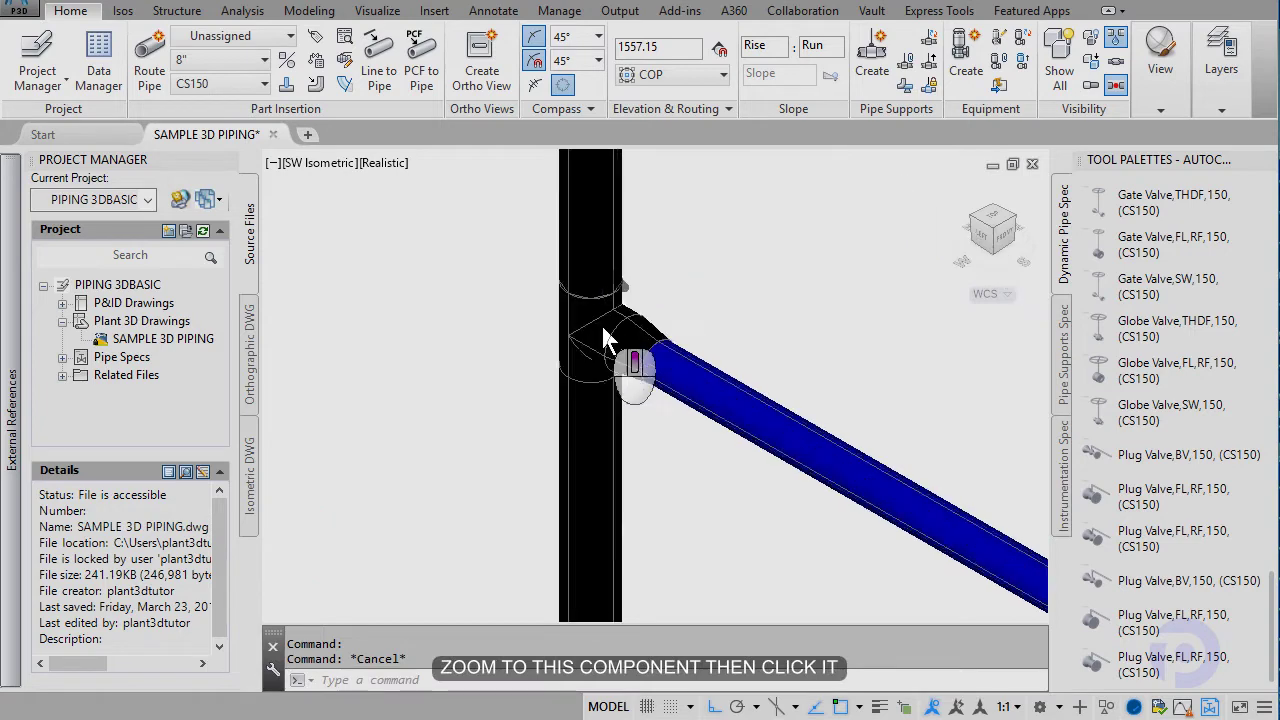
pyautogui.click(602, 328)
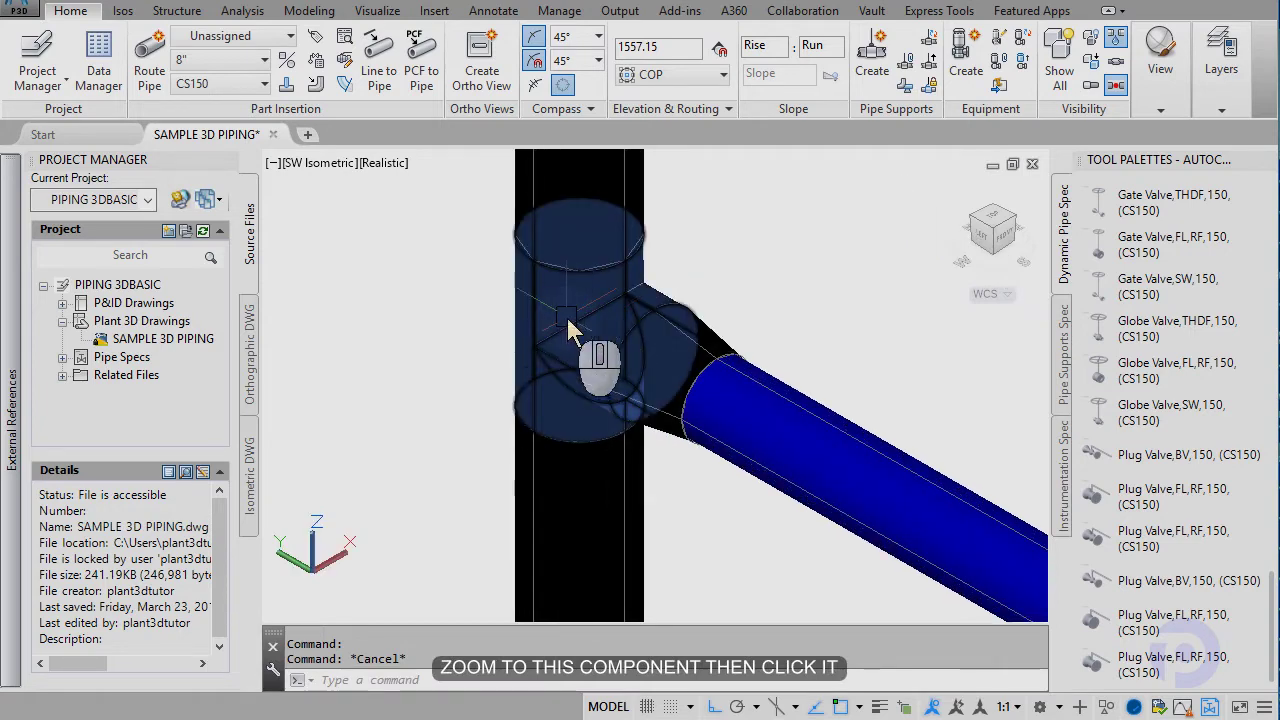
# Substitute the left tee with 8"x6" TEE (RED), 8"X6" ND, BW, ASME B16.9.
pyautogui.click(568, 330)
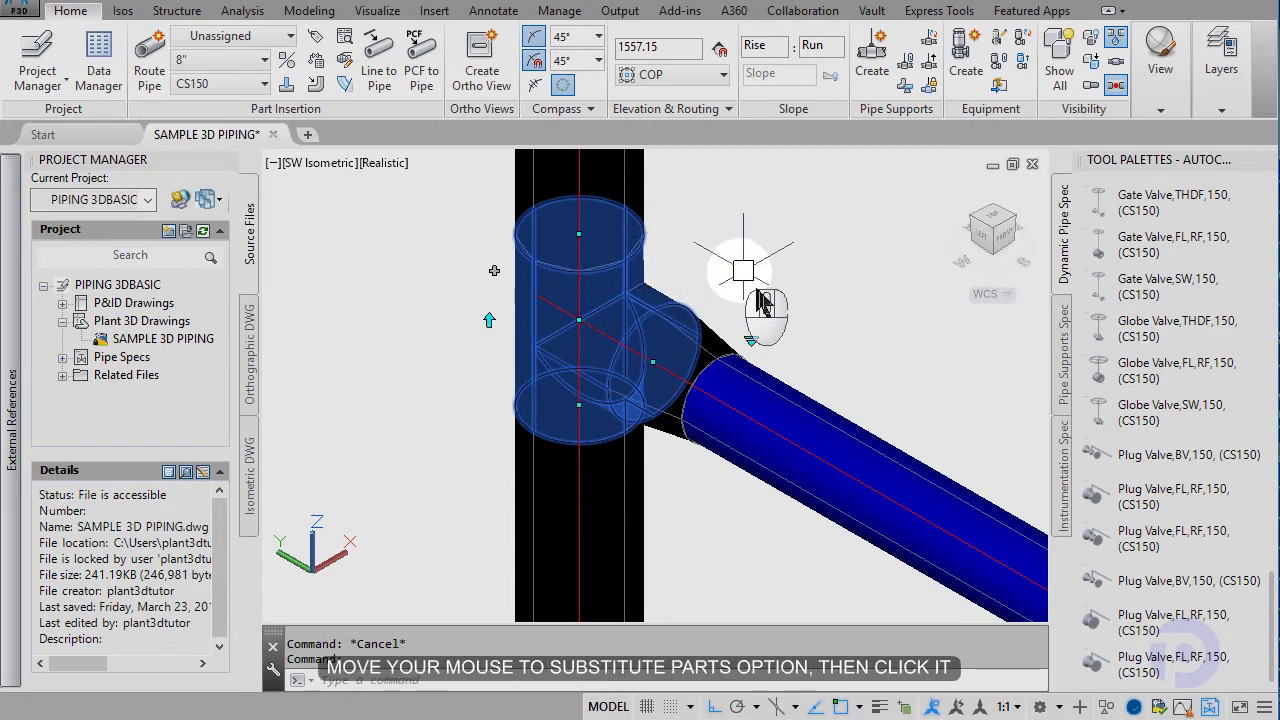
pyautogui.click(752, 342)
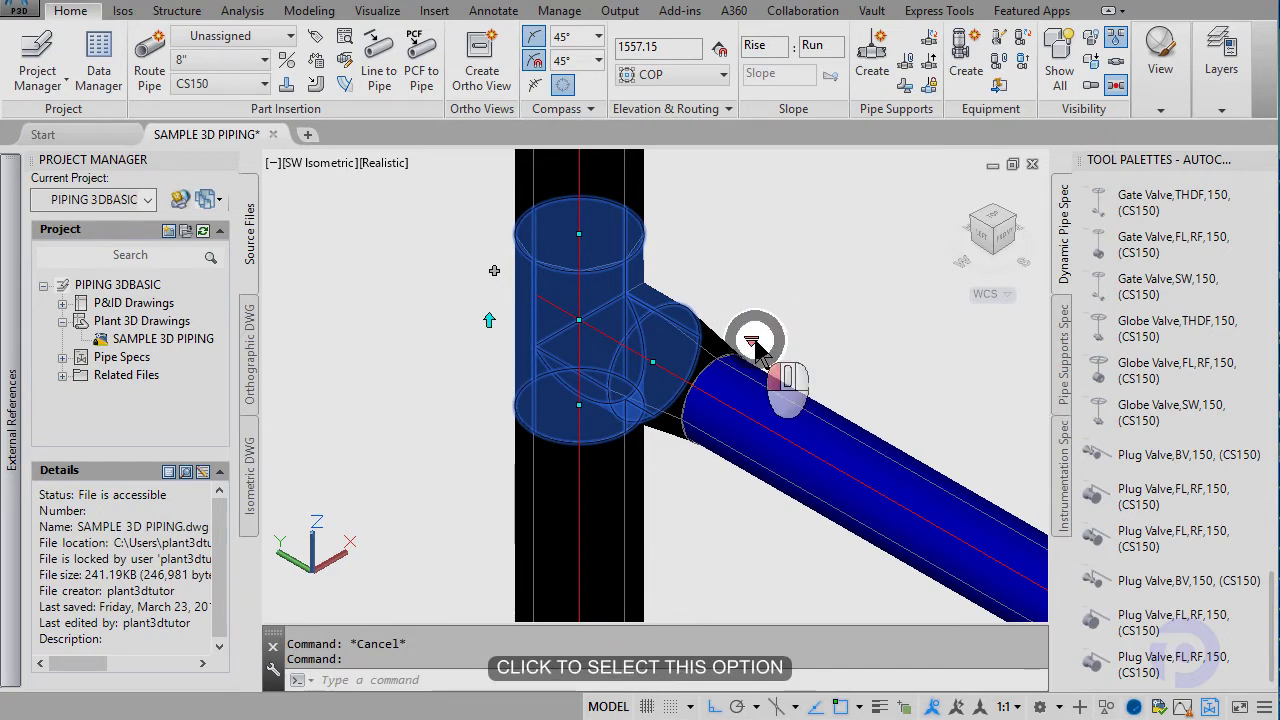
pyautogui.click(752, 342)
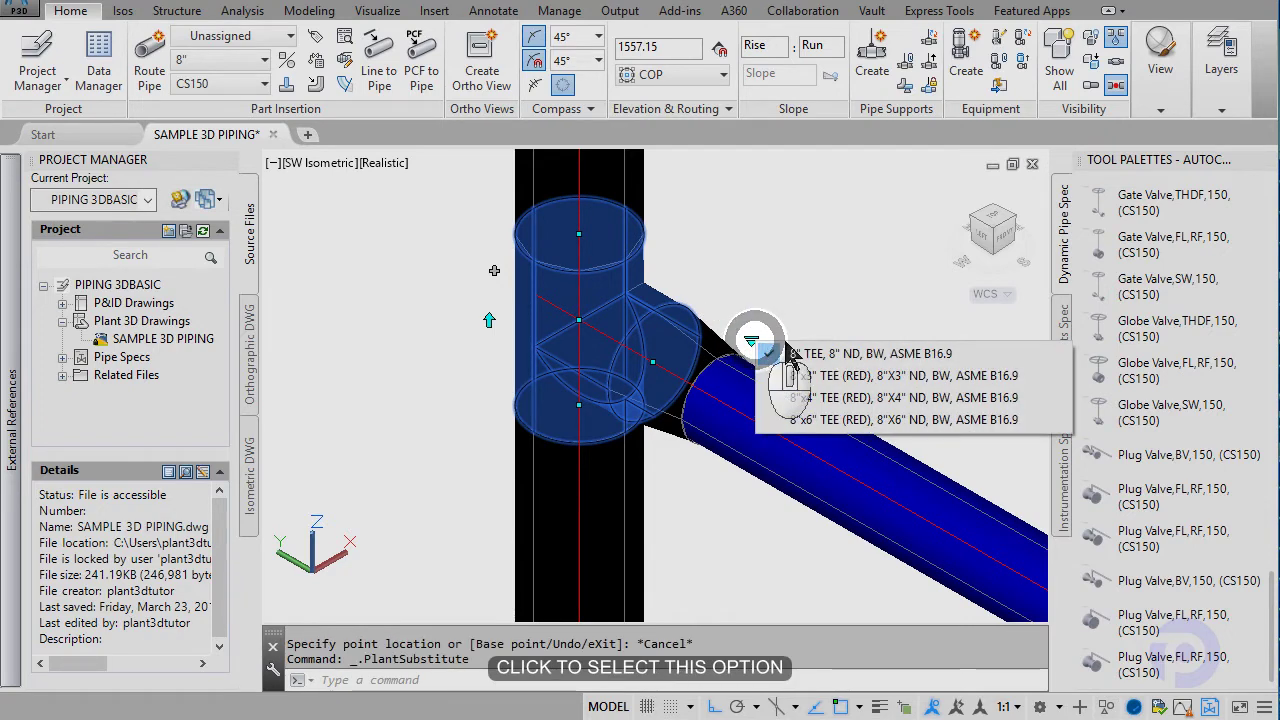
pyautogui.click(988, 420)
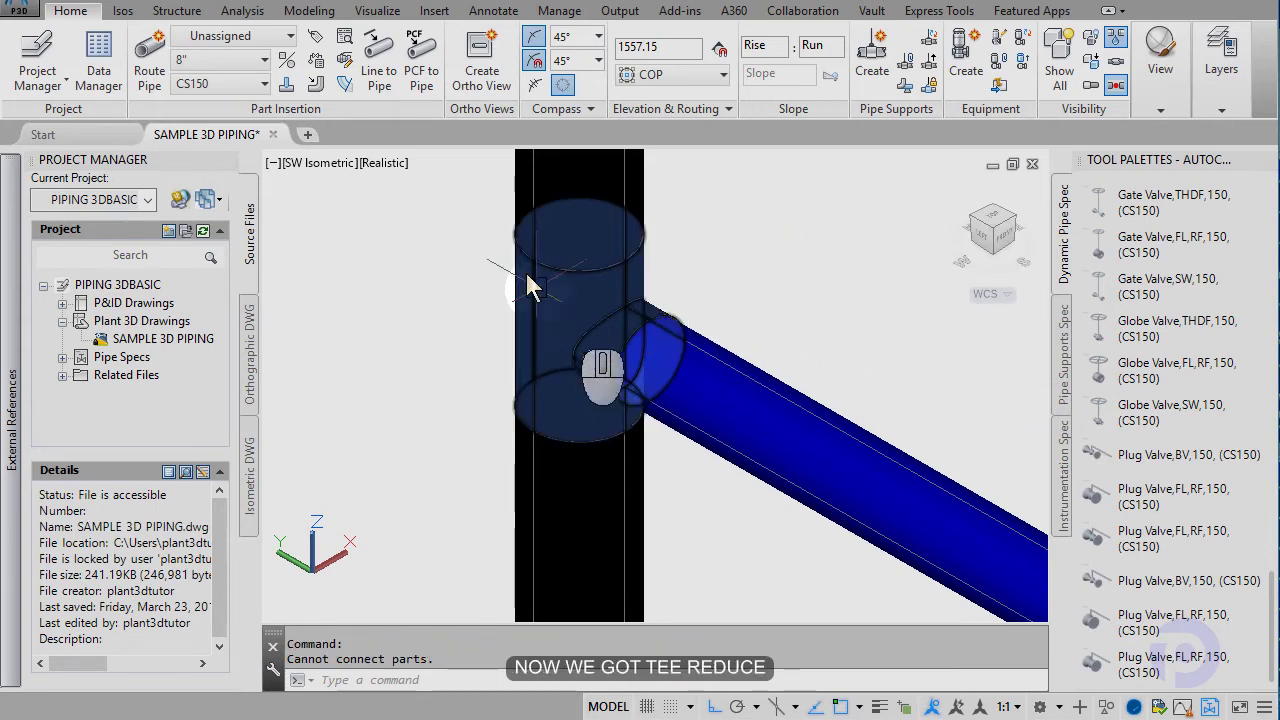
pyautogui.scroll(-5, 530, 285)
# Swap the right junction's equal tee for the 8"x6" reducing tee and save the drawing.
pyautogui.scroll(-1, 578, 310)
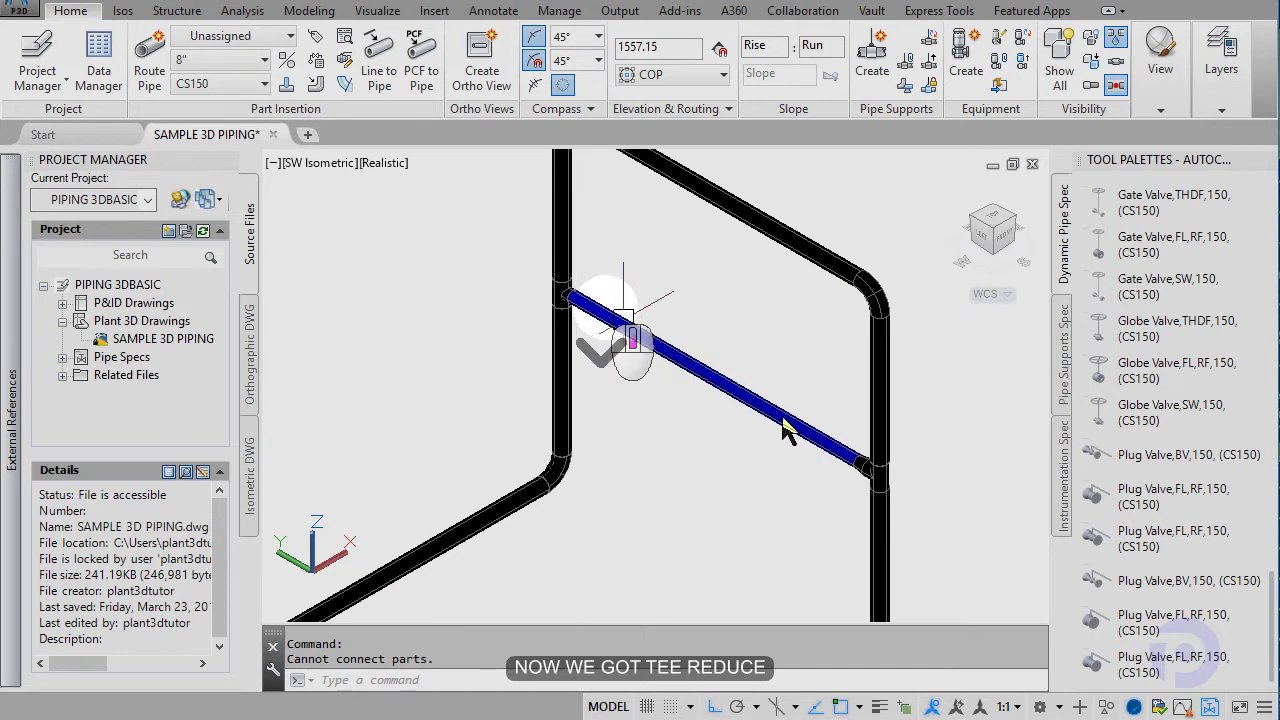
pyautogui.scroll(5, 757, 330)
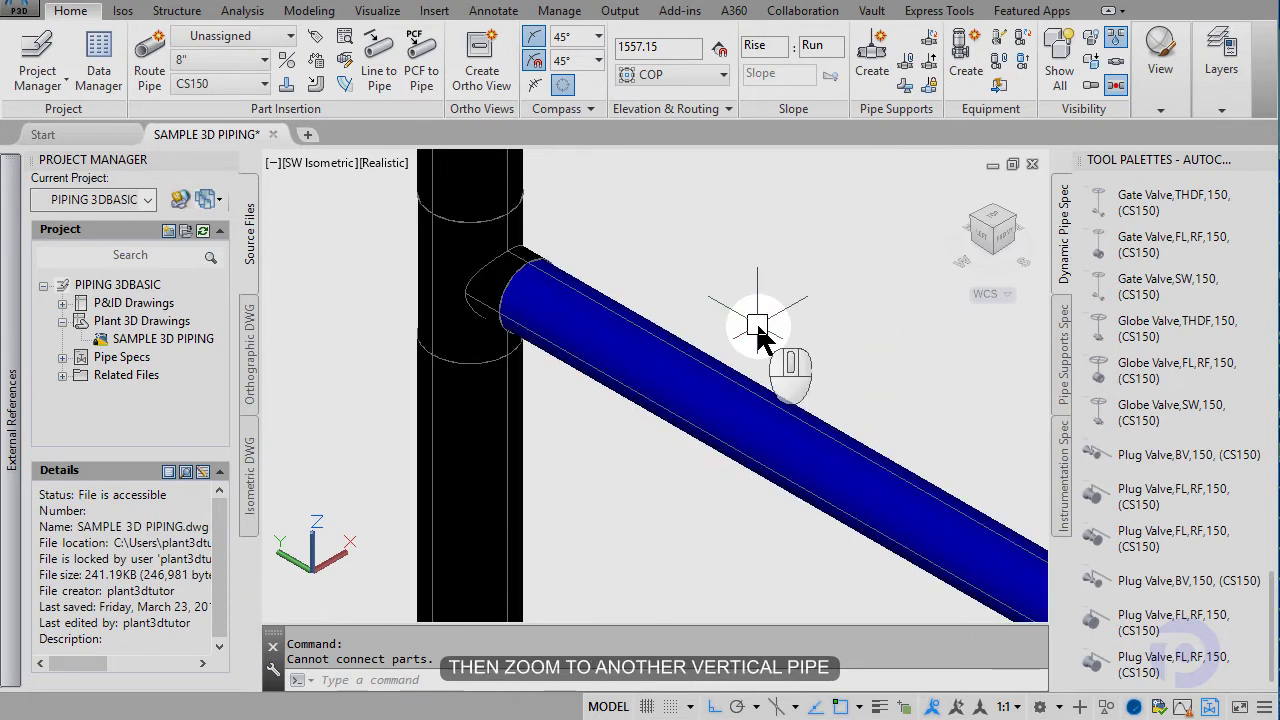
pyautogui.scroll(-4, 757, 330)
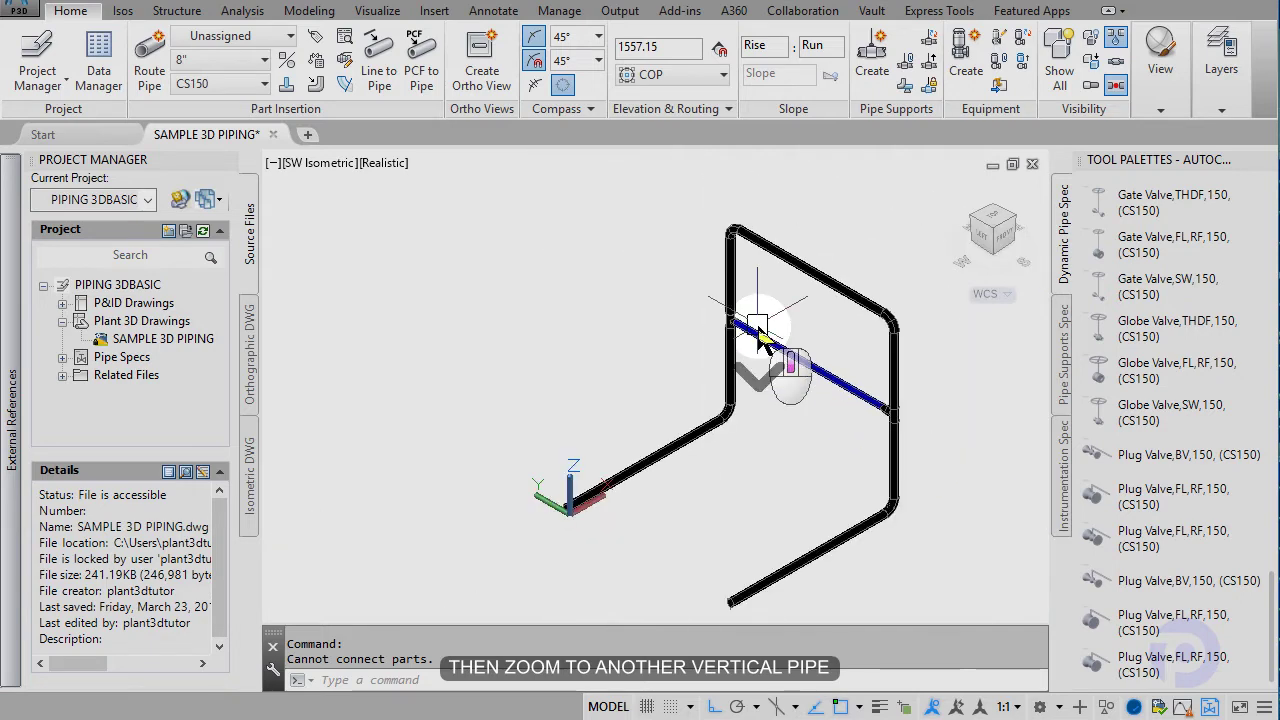
pyautogui.scroll(3, 918, 412)
pyautogui.scroll(5, 918, 412)
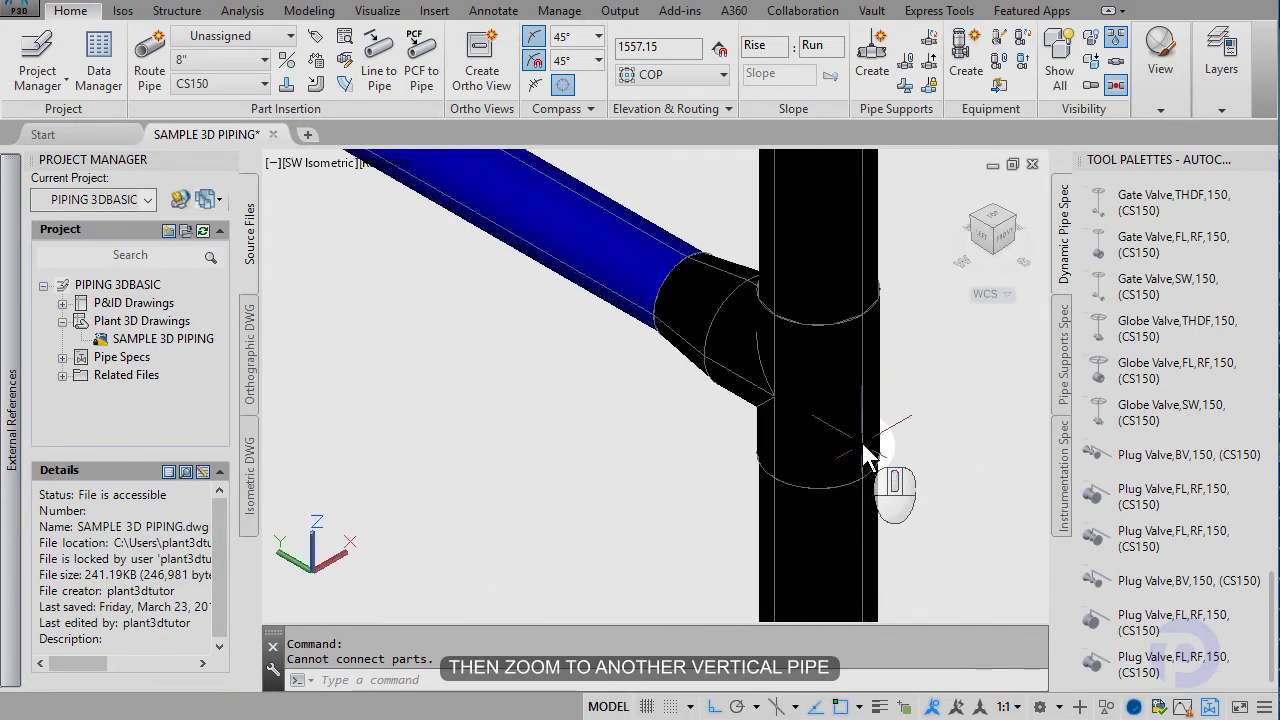
pyautogui.click(836, 392)
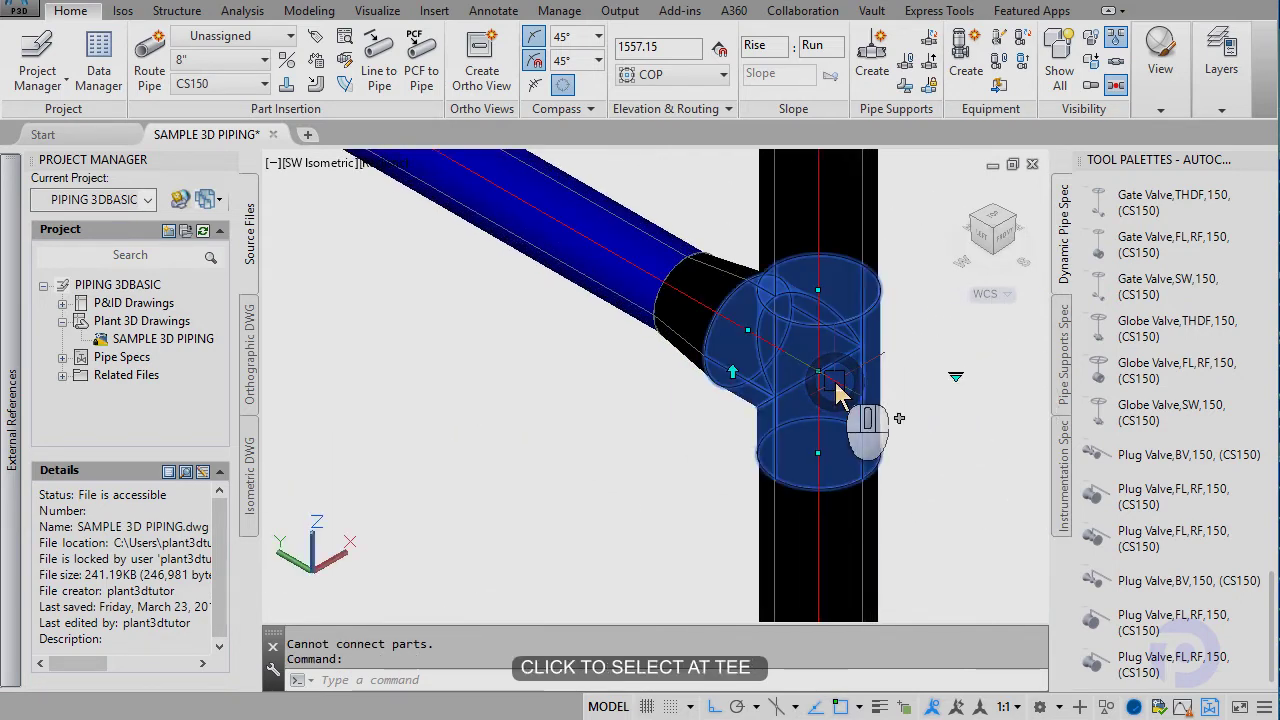
pyautogui.click(956, 377)
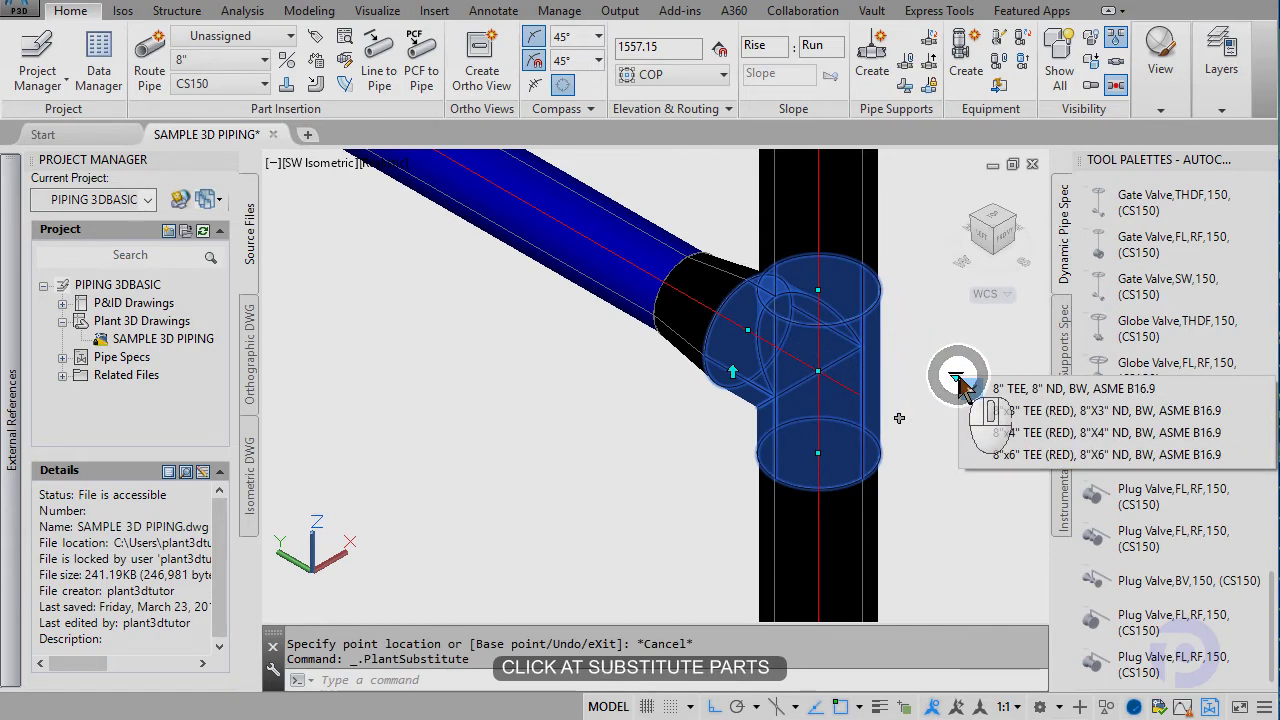
pyautogui.click(1168, 458)
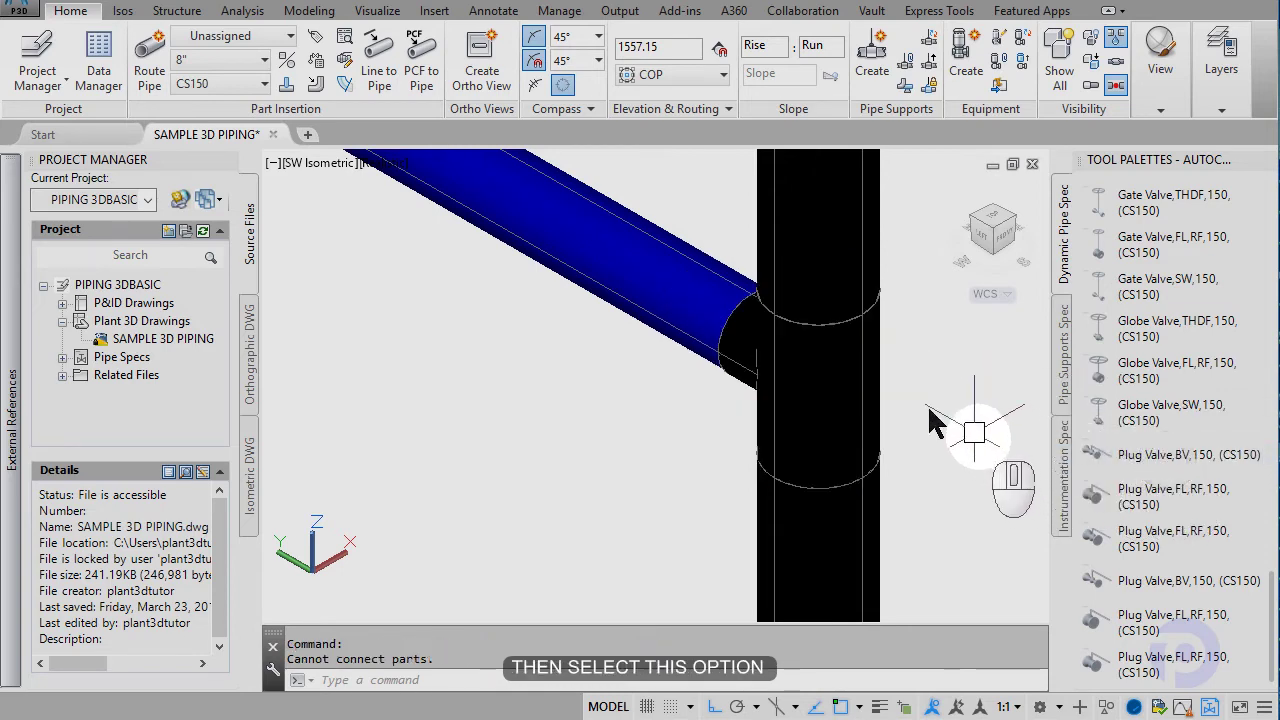
pyautogui.hotkey('ctrl', 's')
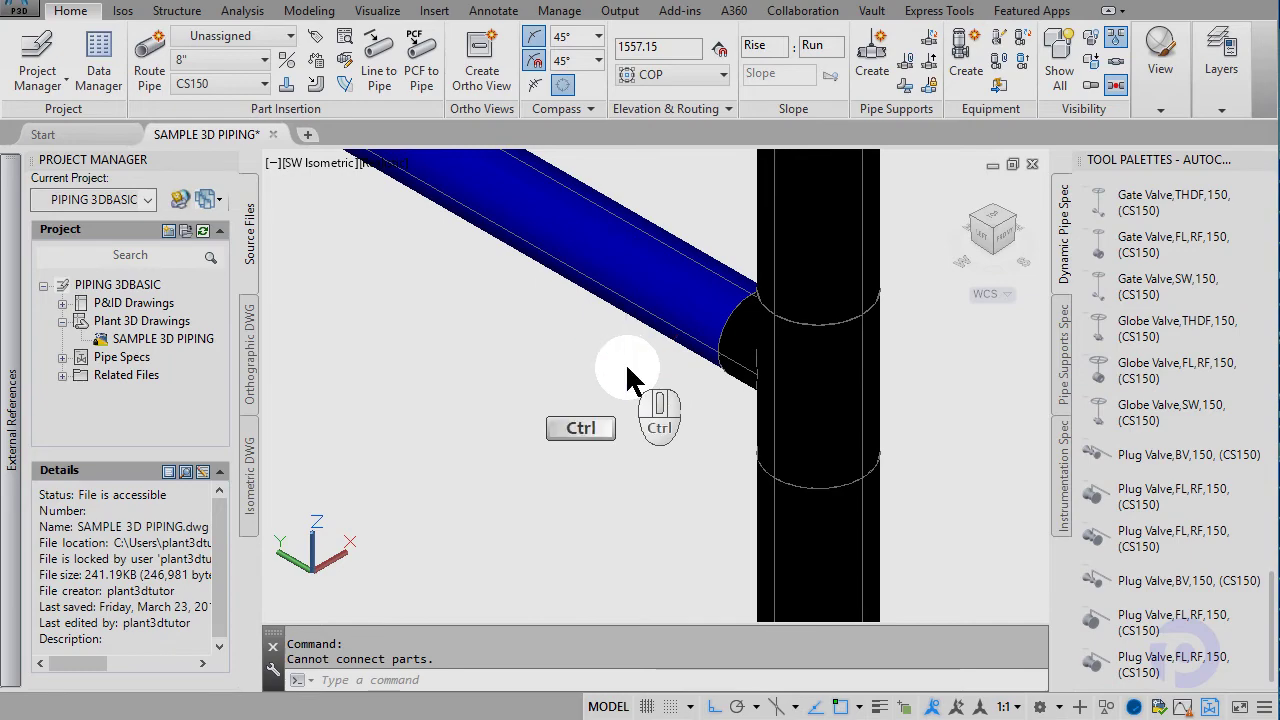